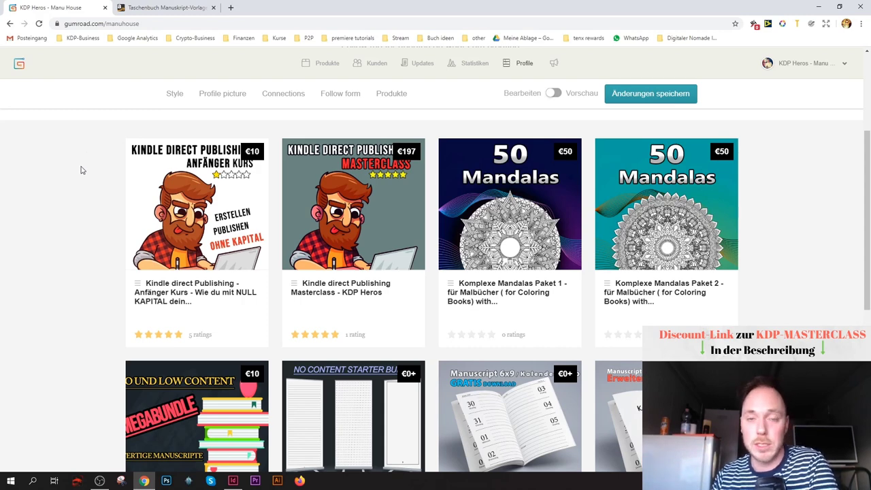
Step: Look up the trim sizes with and without bleed for the 8.5" x 11" format on the KDP manuscript templates page
click(162, 6)
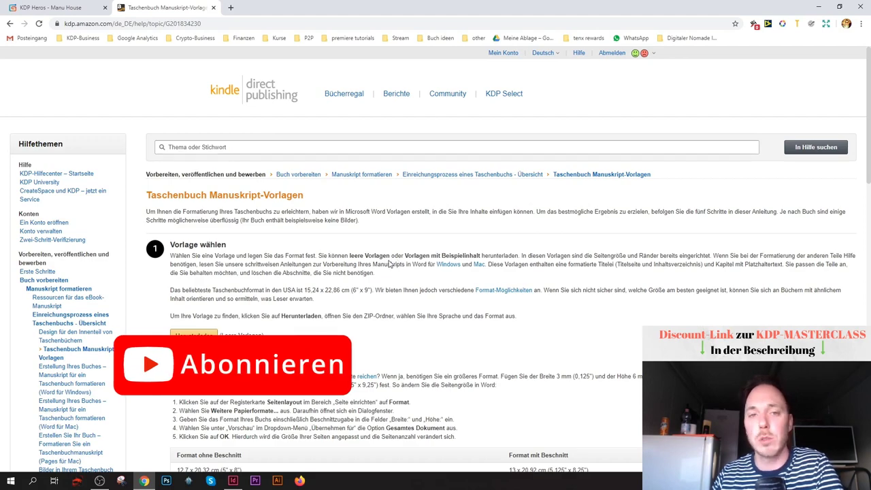
scroll(467, 282, down, 5)
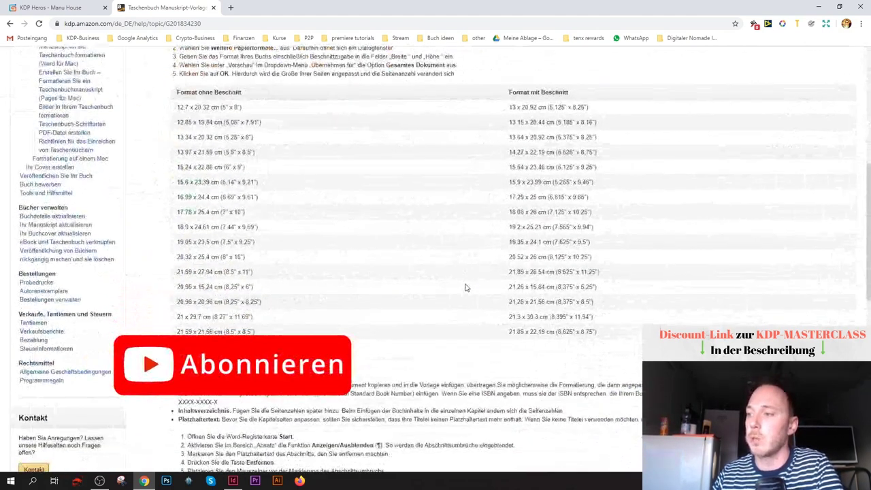
drag(226, 271, 250, 272)
click(250, 272)
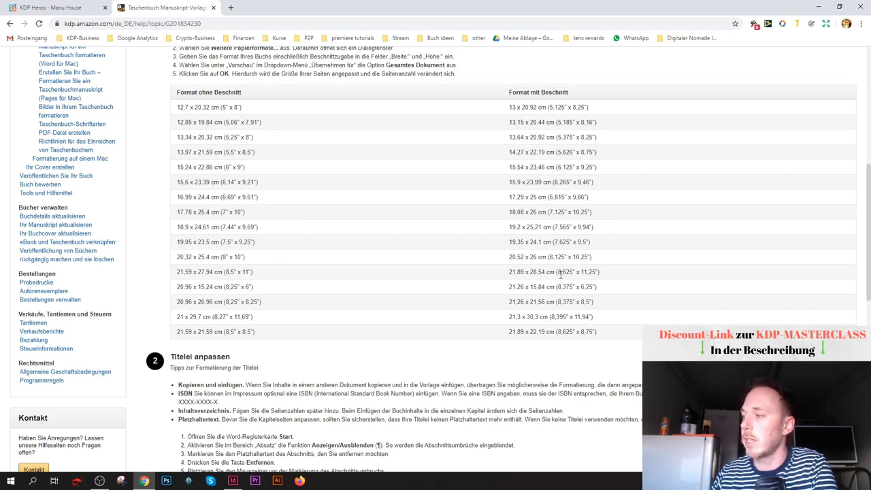
drag(558, 272, 594, 278)
click(575, 278)
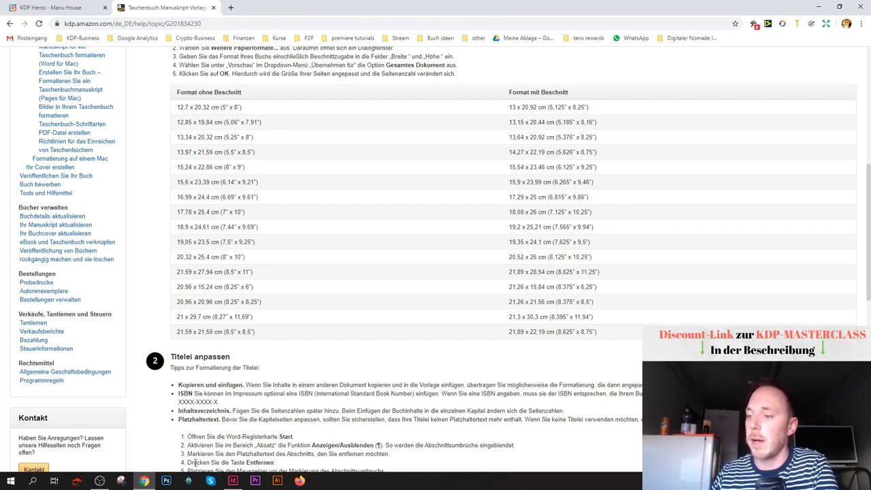
Step: Switch to InDesign and create a new 8.625 x 11.25 Zoll facing-pages document with the units set to Zoll
click(233, 481)
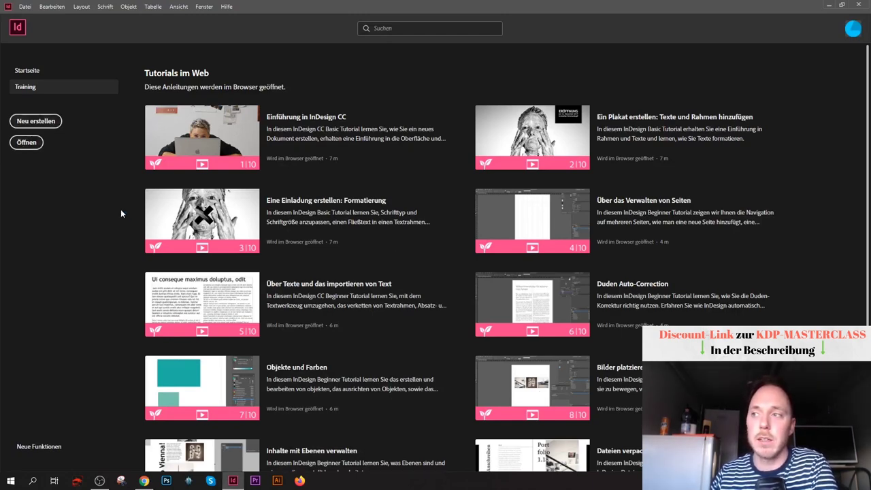
key(ctrl+n)
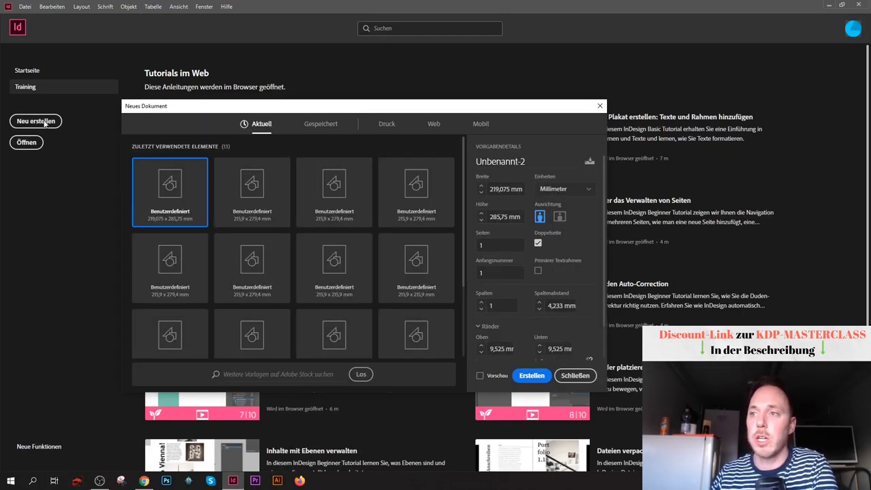
click(571, 192)
click(547, 235)
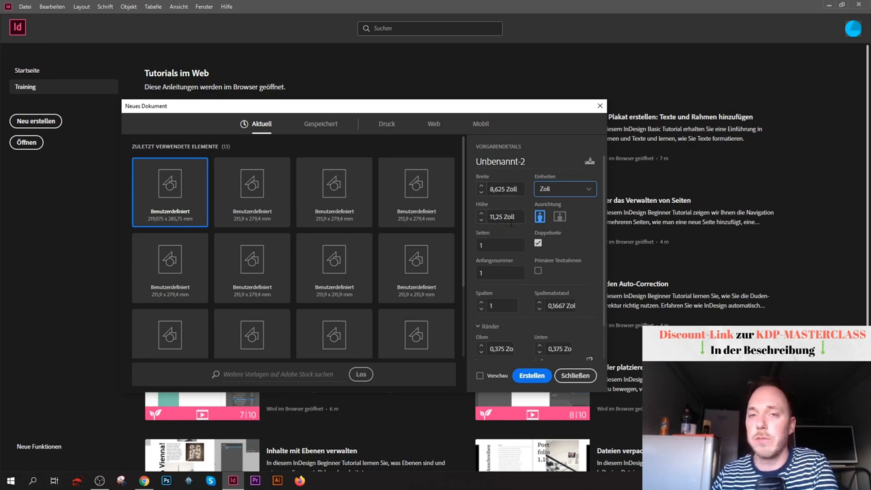
scroll(527, 239, down, 2)
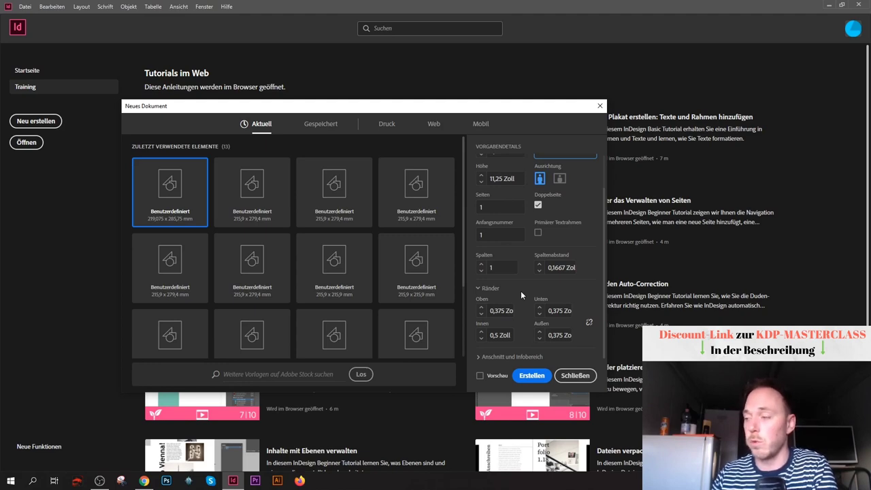
click(522, 378)
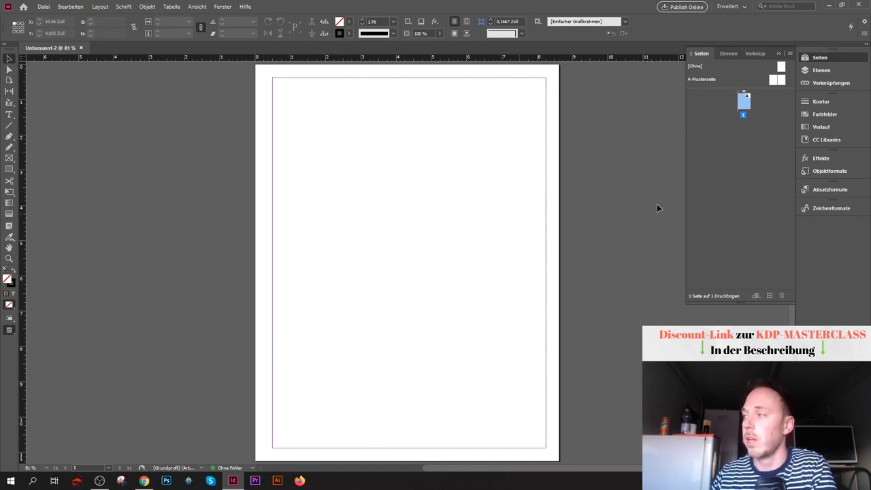
Step: Add a two-page spread based on the [Ohne] master below page 1
click(756, 141)
click(780, 67)
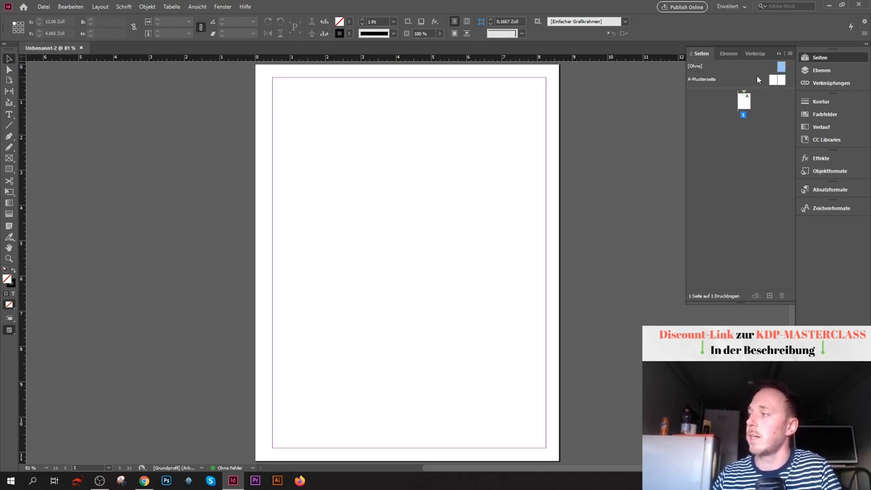
drag(781, 69, 729, 170)
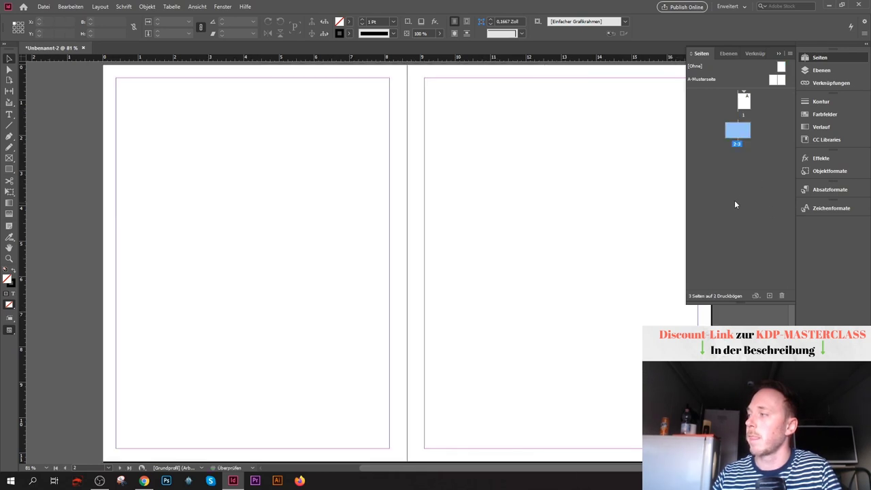
Step: Delete pages 1 and 2, keeping only the page that has no master applied
click(737, 173)
click(733, 134)
shift+click(744, 103)
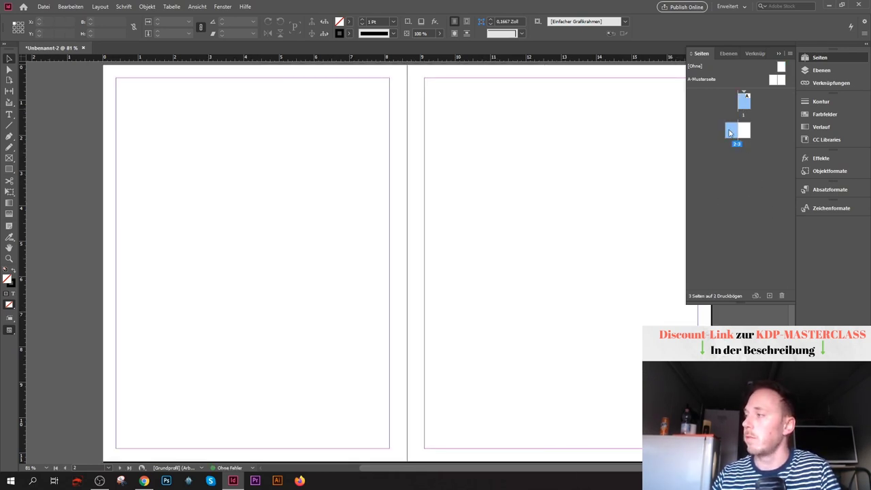
right_click(734, 128)
click(714, 162)
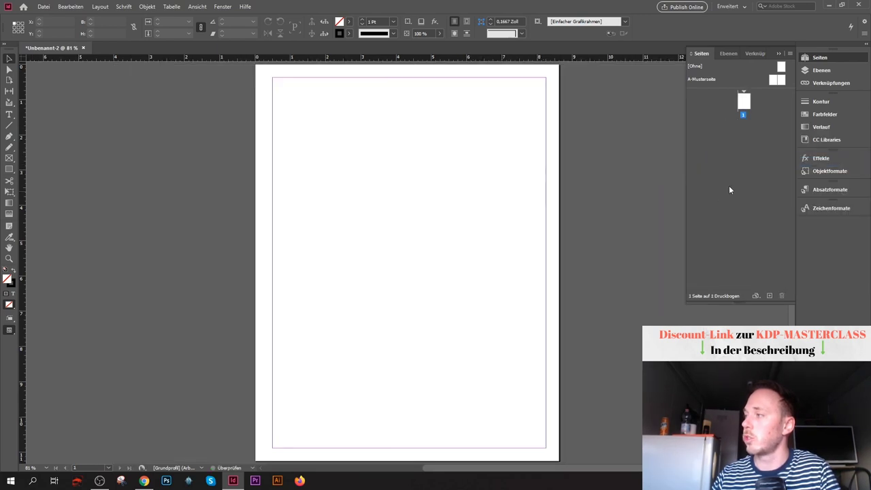
Step: Add a two-page spread based on A-Musterseite after page 1
click(742, 109)
click(777, 79)
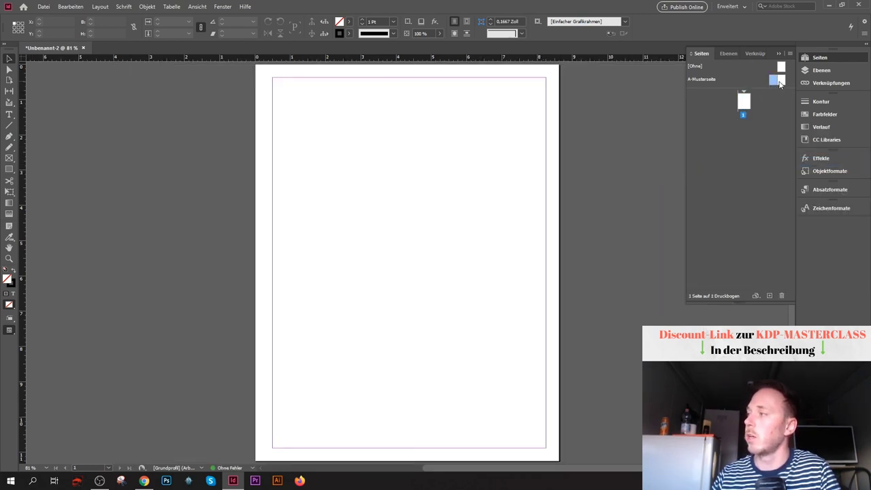
drag(782, 82, 737, 141)
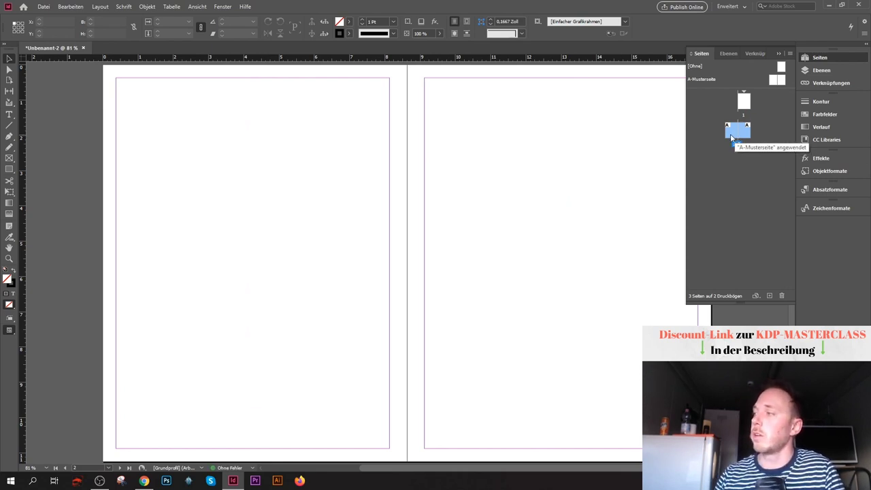
click(755, 183)
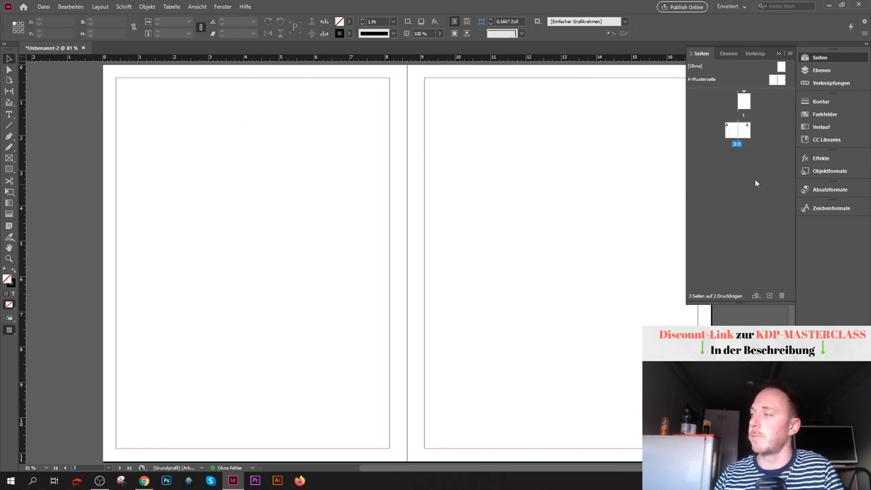
Step: On A-Musterseite's left page, draw a text frame about 1.1 Zoll wide at the lower margin and insert a centered current page number marker
scroll(589, 210, down, 1)
scroll(516, 255, down, 2)
scroll(542, 240, up, 3)
scroll(525, 250, down, 1)
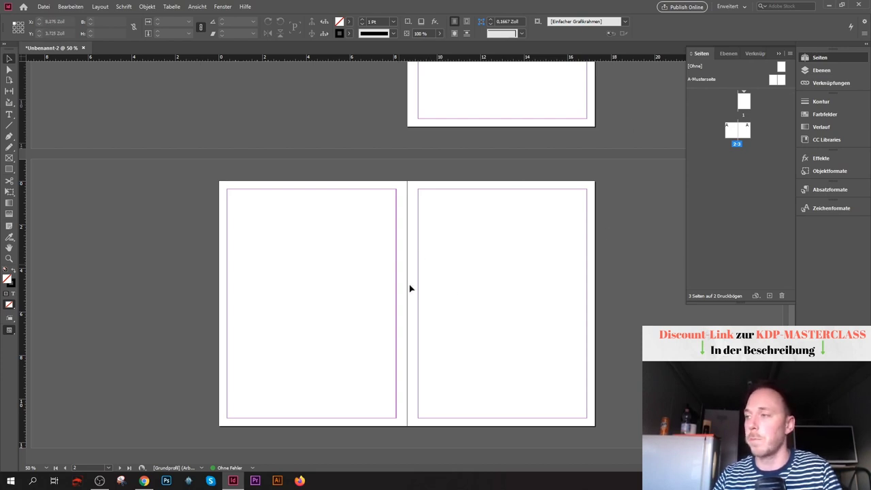
double_click(774, 82)
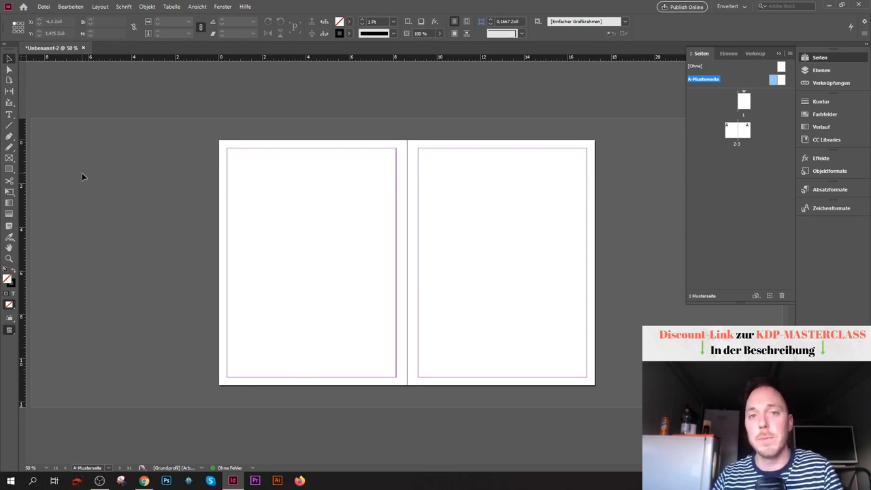
click(9, 114)
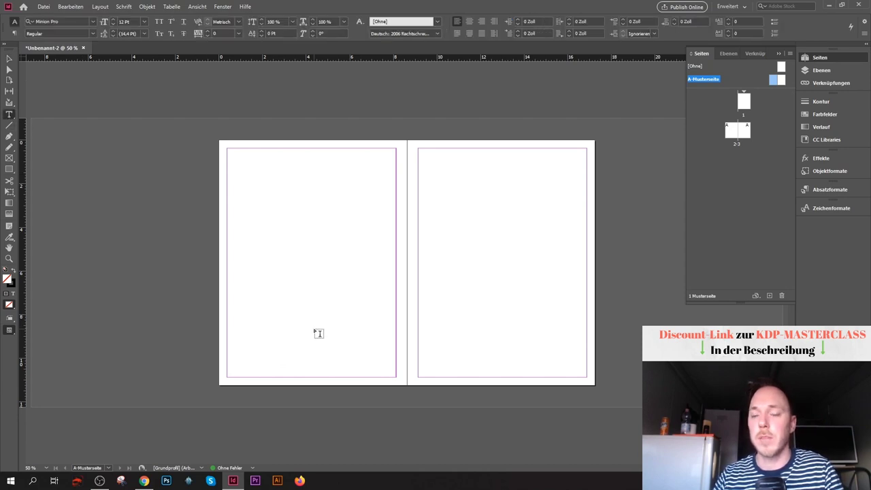
key(ctrl+1)
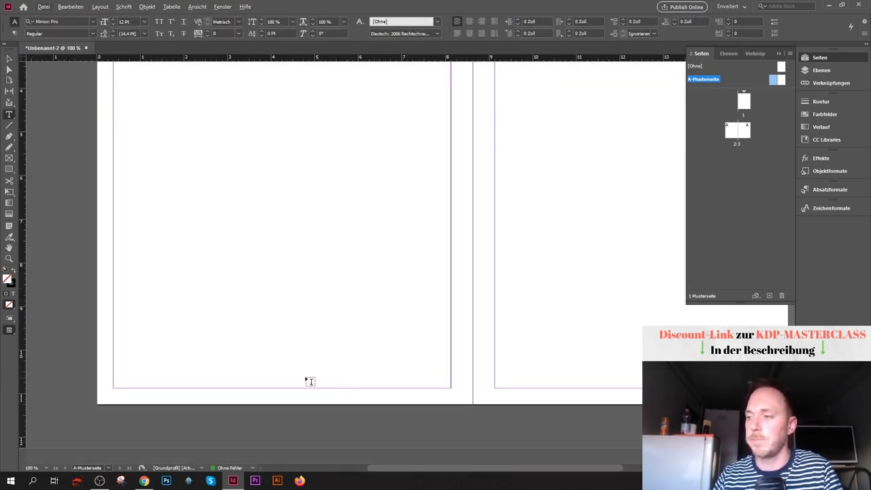
drag(248, 370, 294, 388)
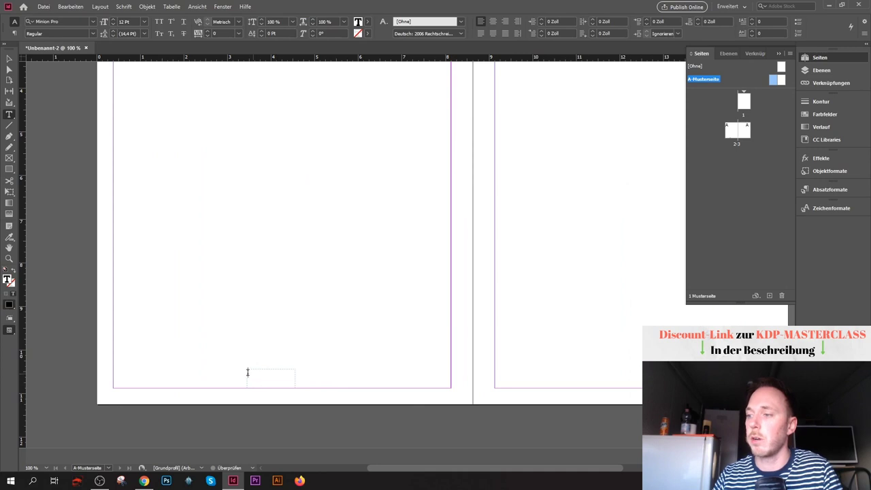
click(123, 7)
mouse_move(207, 275)
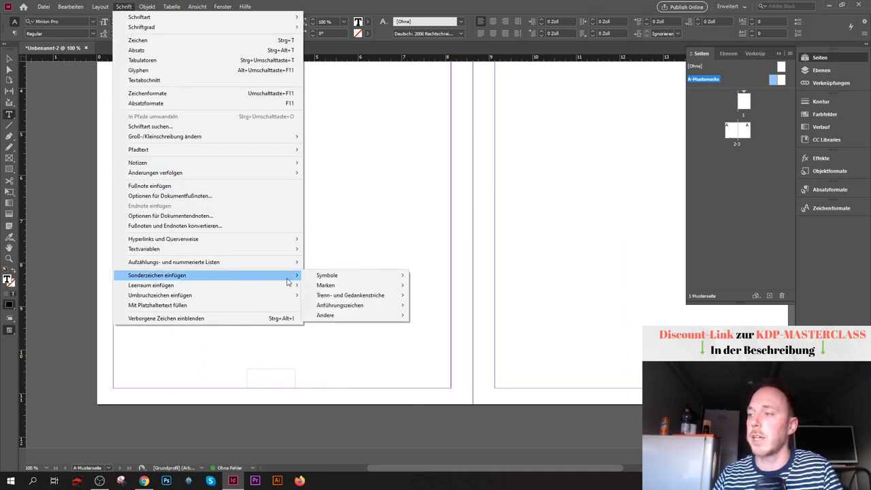
mouse_move(361, 287)
click(442, 286)
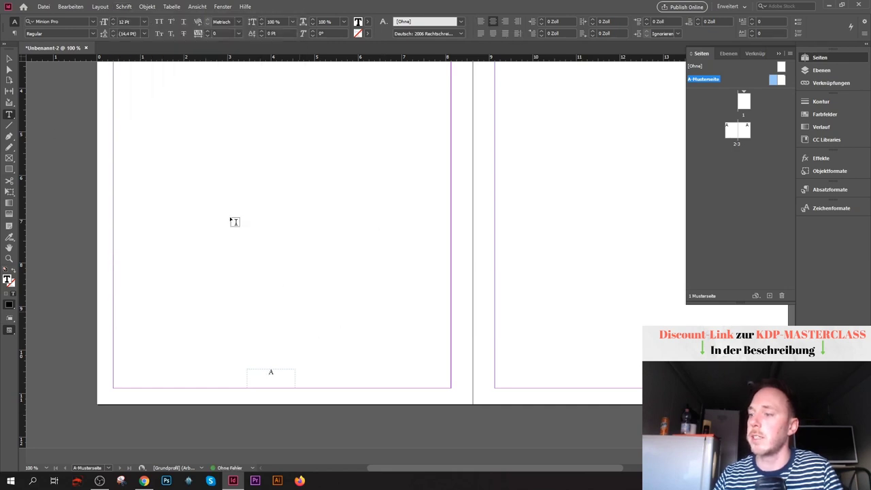
Step: Reduce the page number frame to about 0.24 Zoll high and move it to the horizontal center of the left page's lower margin
click(9, 59)
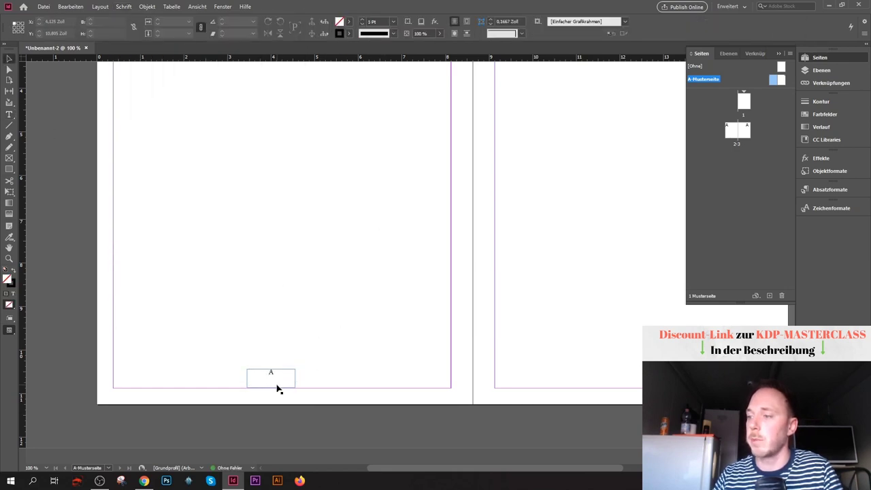
drag(270, 387, 295, 387)
click(356, 359)
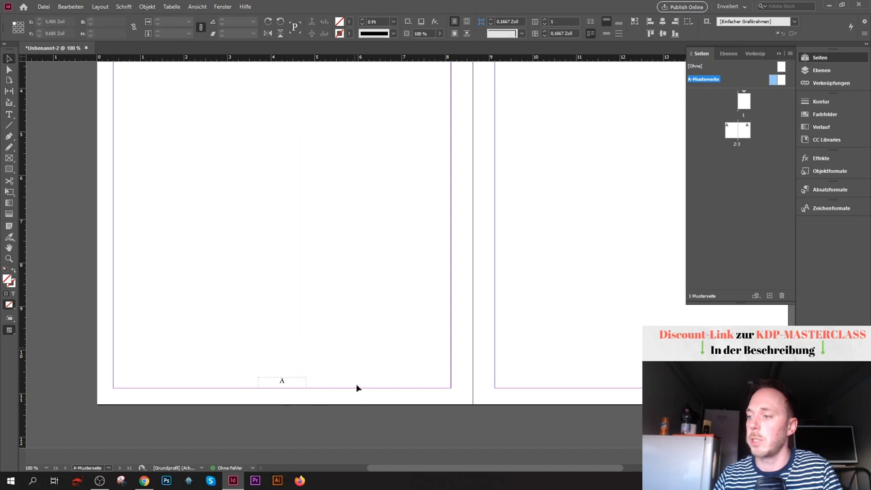
Step: Copy the page number frame to the right master page and center it at the lower margin
key(ctrl+minus)
scroll(394, 414, right, 4)
scroll(395, 410, left, 1)
click(195, 399)
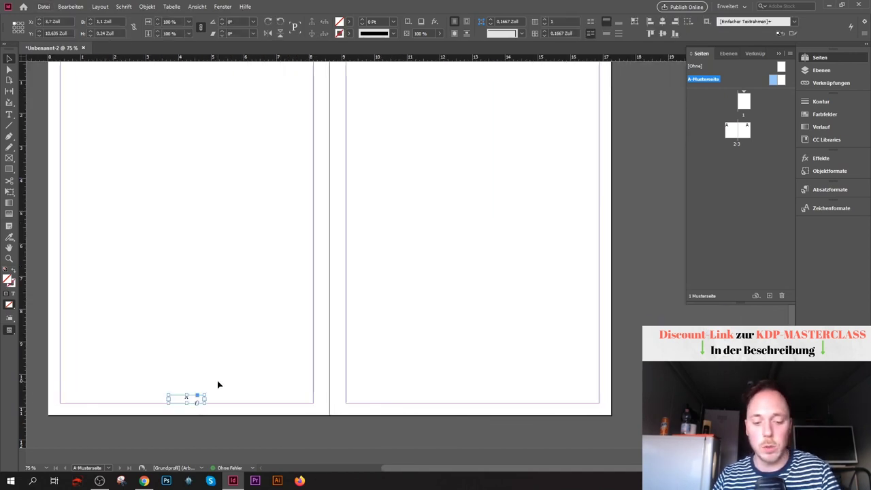
key(ctrl+c)
key(ctrl+v)
drag(396, 259, 467, 400)
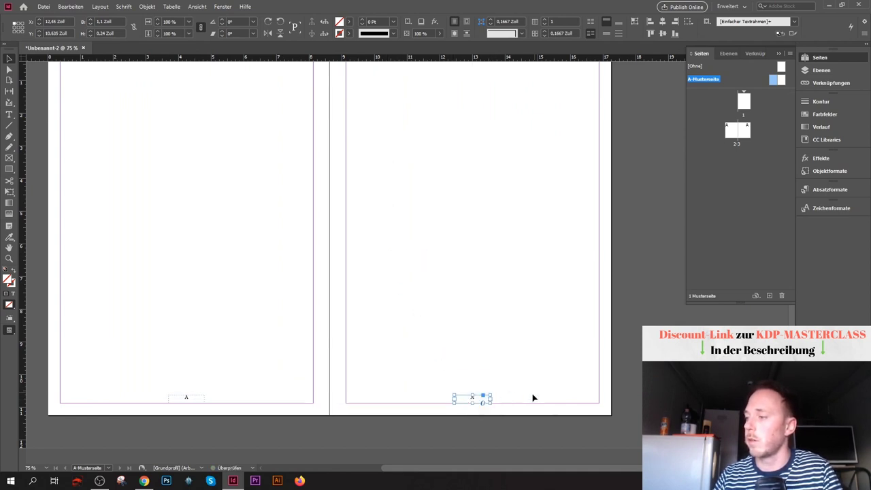
click(460, 424)
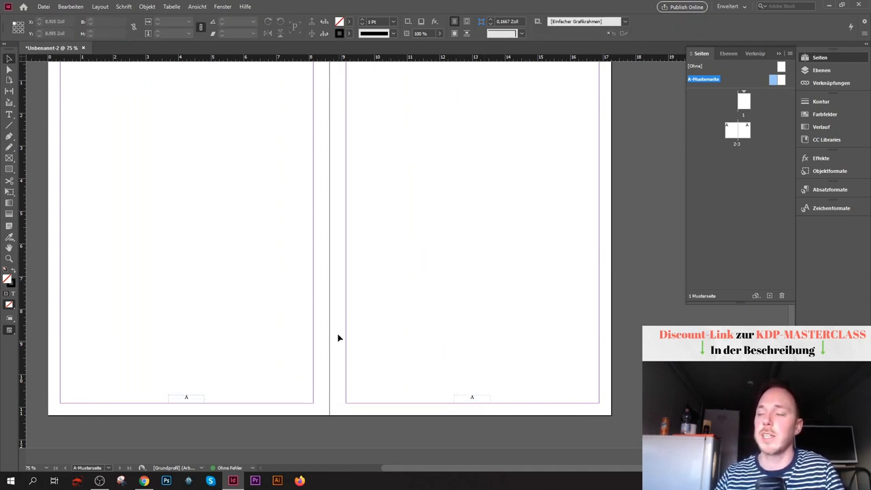
Step: Place the Bildmaterial 1 mandala from the Mandalas 3 library on the A-Musterseite spread, about 8.12 Zoll wide across both pages
key(ctrl+minus)
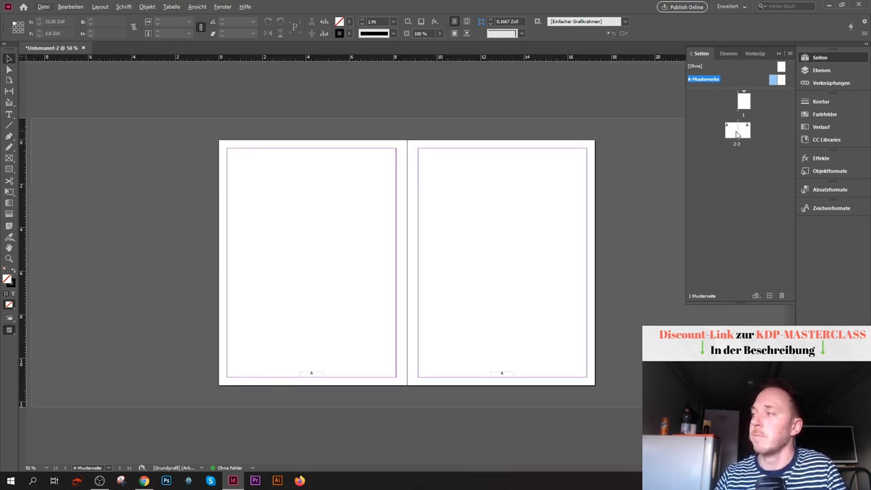
double_click(775, 81)
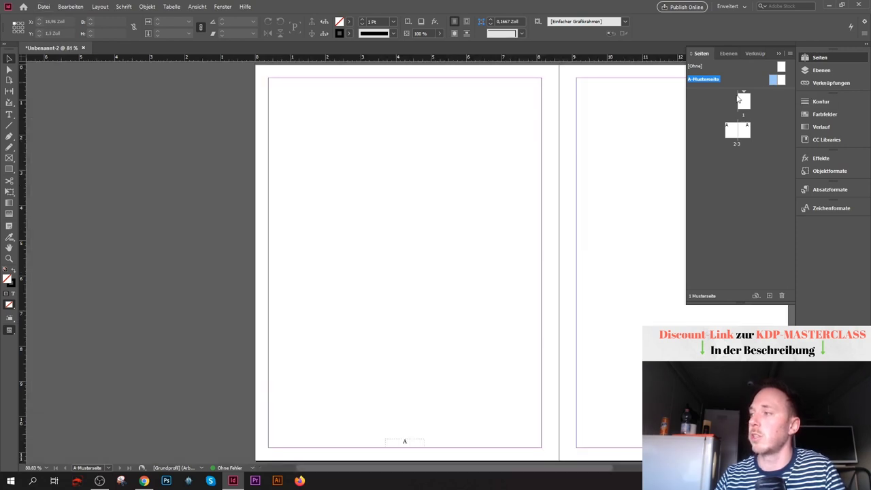
key(ctrl+minus)
key(ctrl+plus)
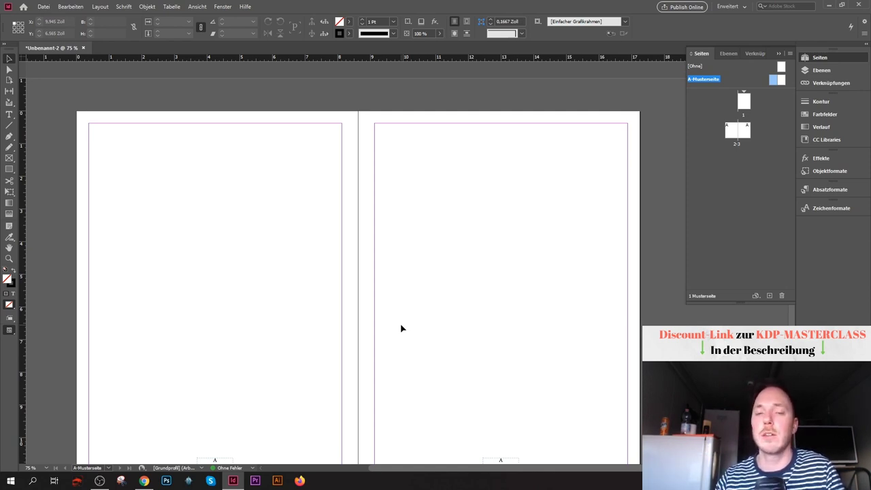
scroll(402, 329, down, 2)
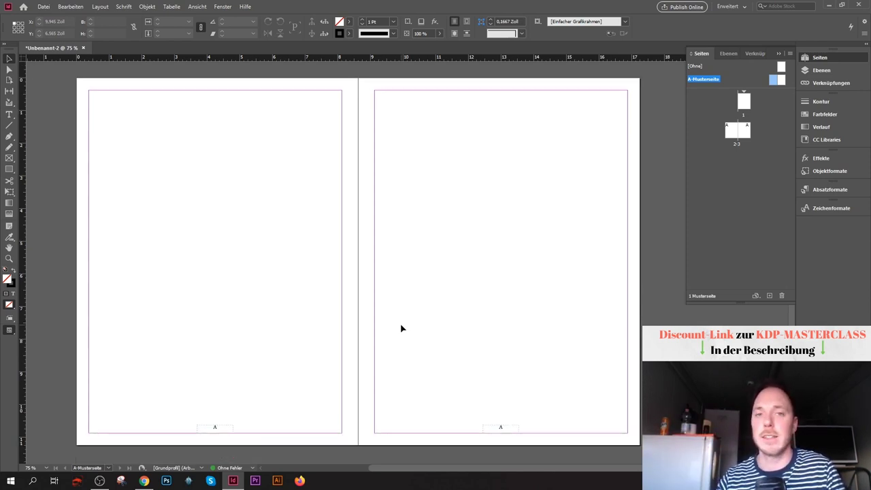
click(819, 139)
drag(713, 312, 240, 100)
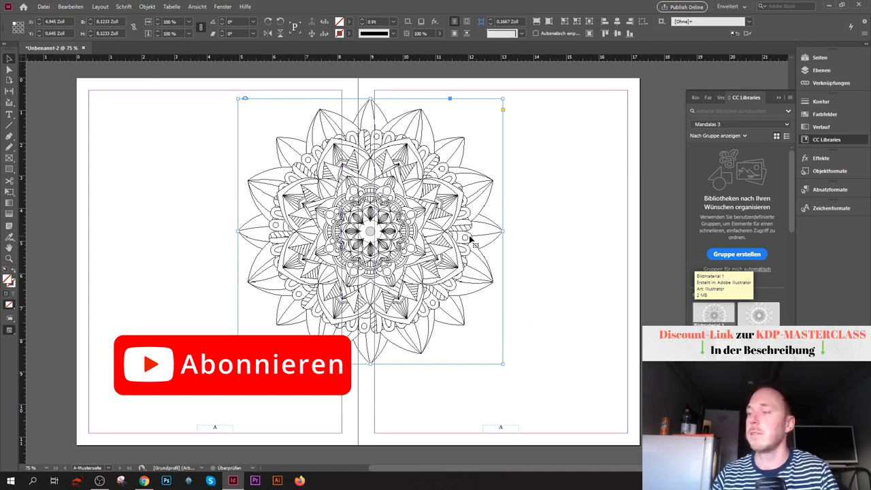
scroll(463, 247, down, 1)
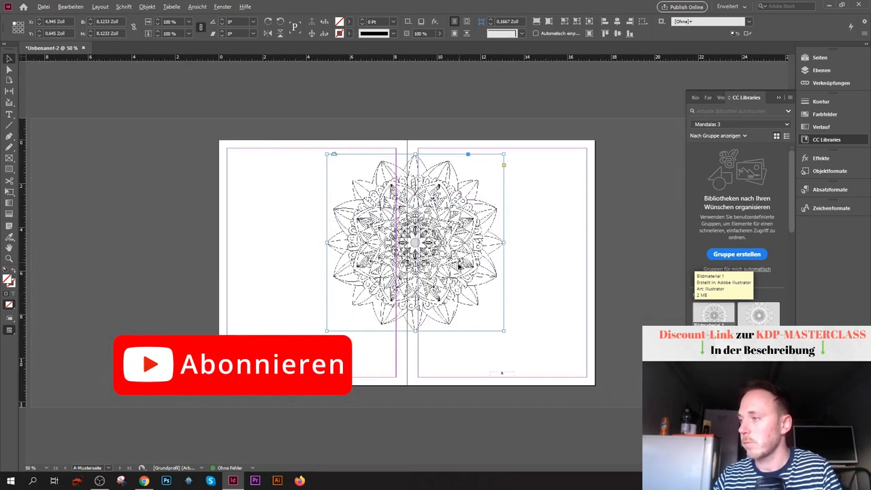
scroll(461, 271, up, 1)
scroll(461, 271, down, 1)
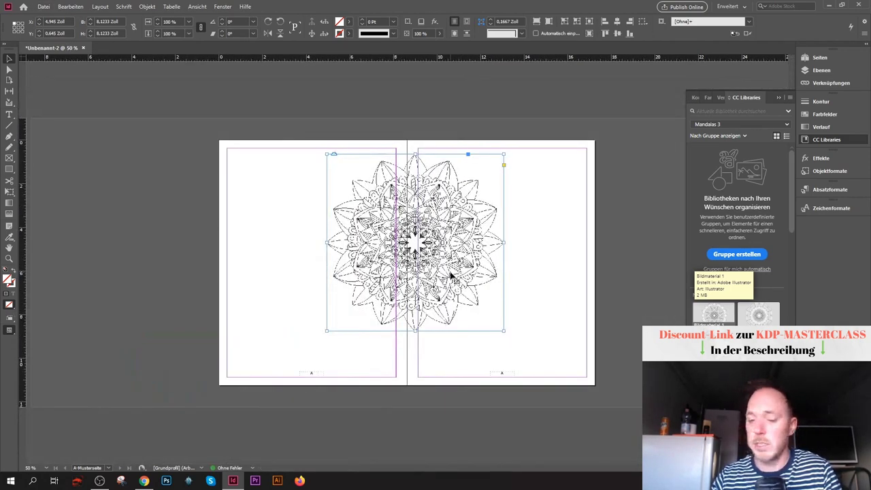
Step: Replace the small mandala with a new placement of Bildmaterial 1 about 13.8 Zoll wide, centered on the A-Musterseite spread
key(Delete)
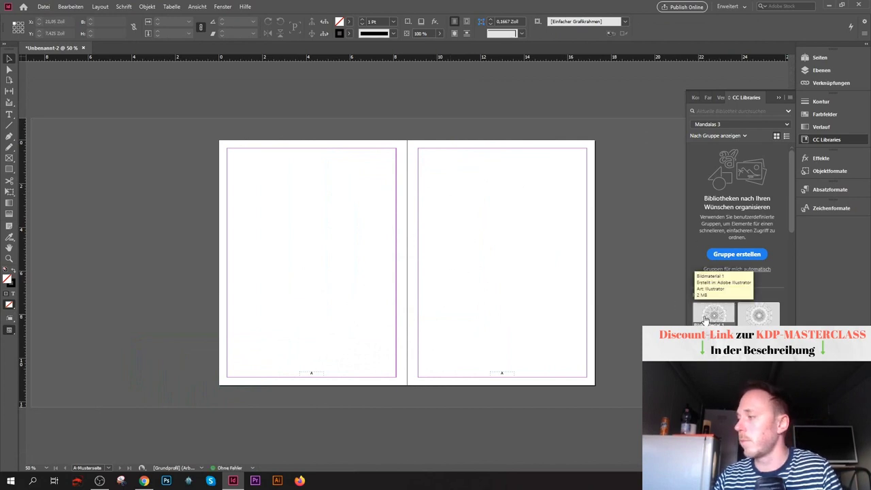
drag(709, 318, 340, 184)
drag(237, 120, 537, 364)
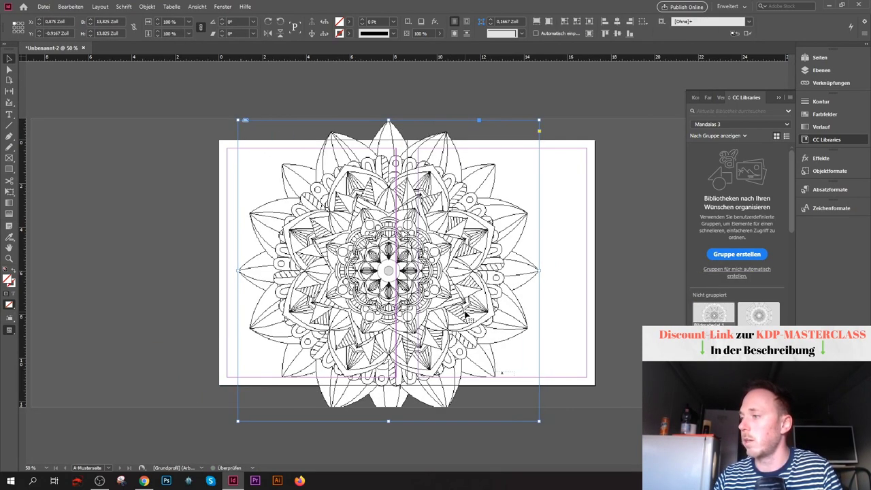
drag(470, 315, 485, 307)
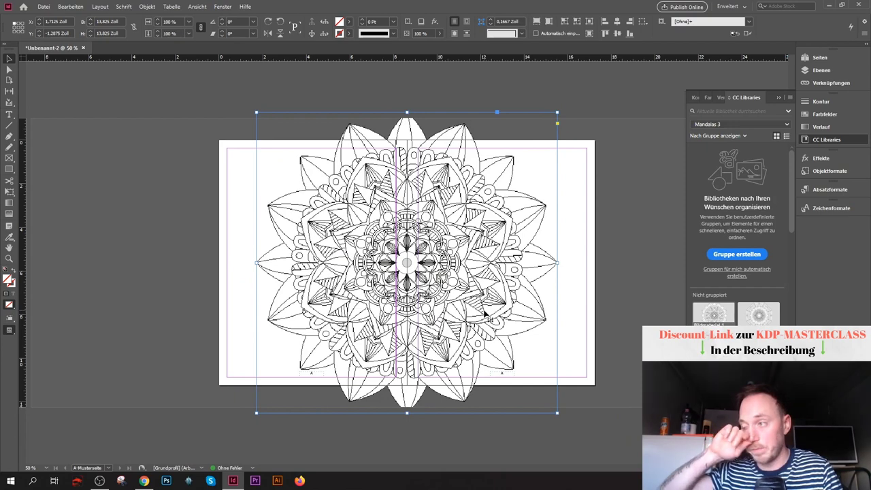
click(149, 216)
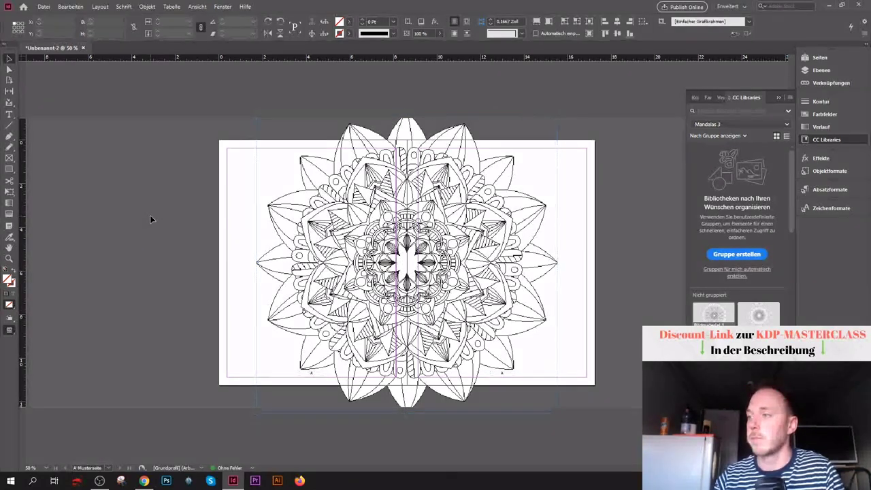
Step: Change the large mandala's display performance (Anzeigeleistung) for a sharper on-screen rendering of its lines
click(479, 277)
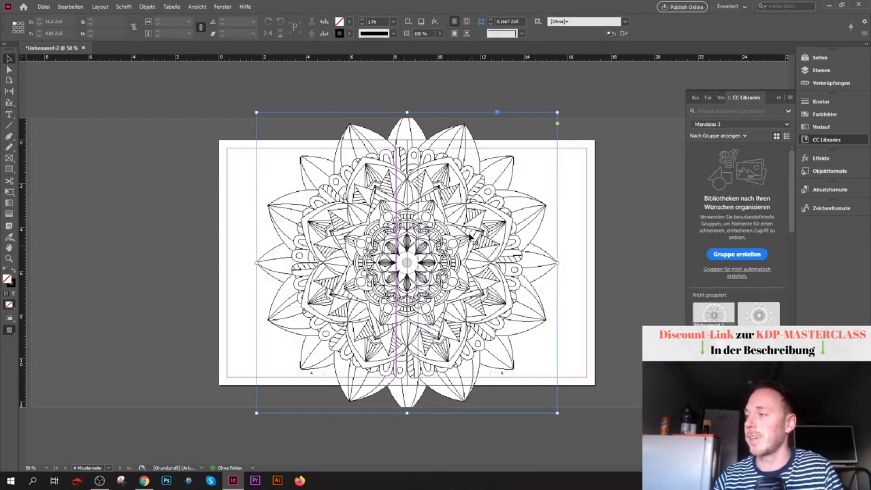
right_click(467, 230)
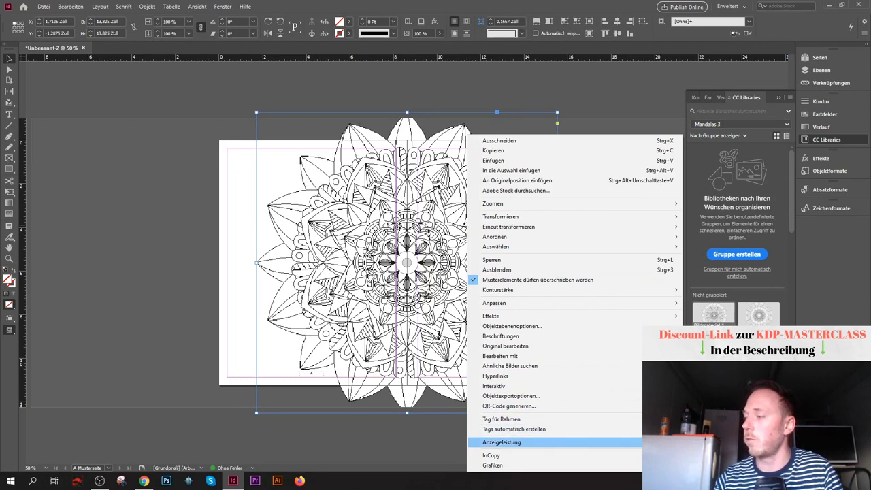
click(727, 449)
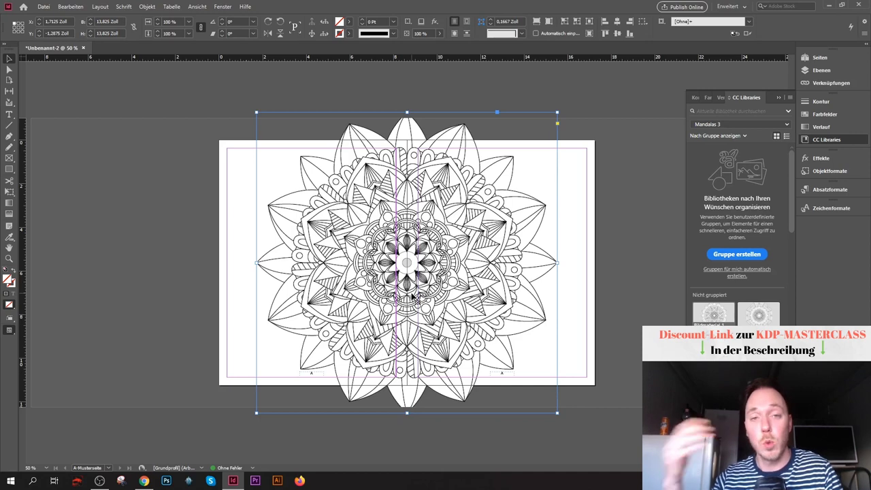
click(156, 221)
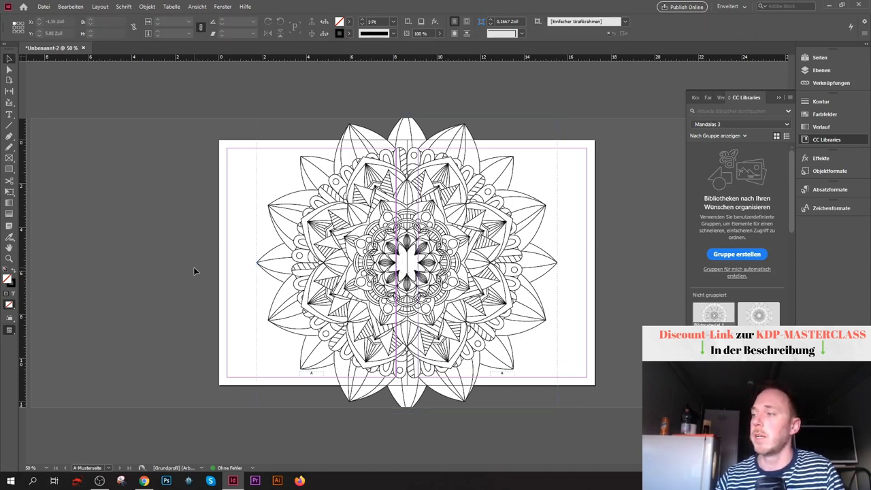
Step: Set the opacity of the mandala on the A-Musterseite spread to 15 %
click(408, 239)
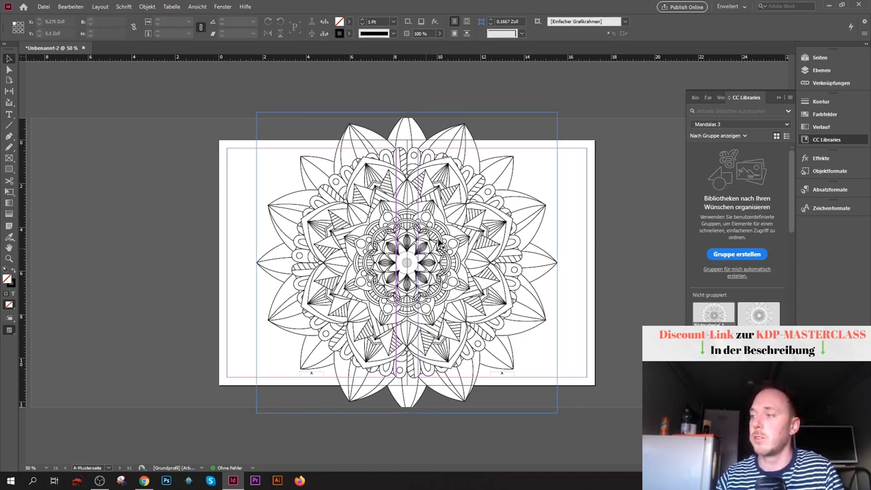
click(462, 245)
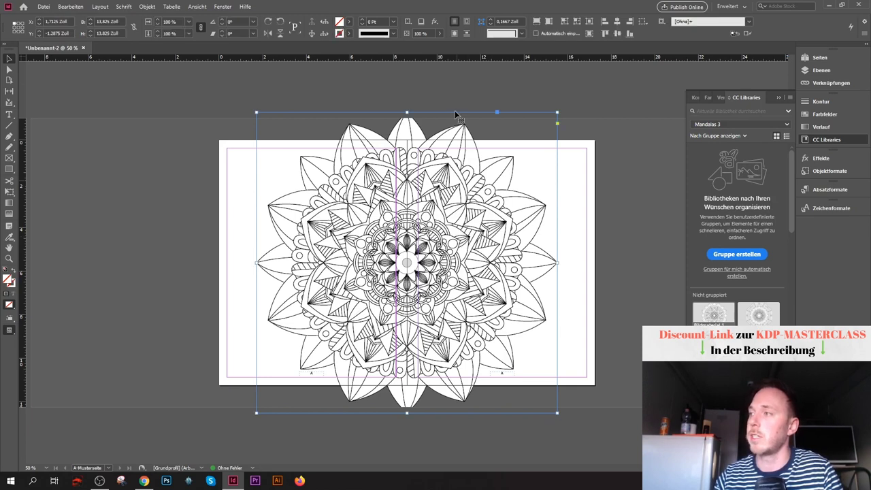
click(426, 33)
double_click(426, 33)
text(15)
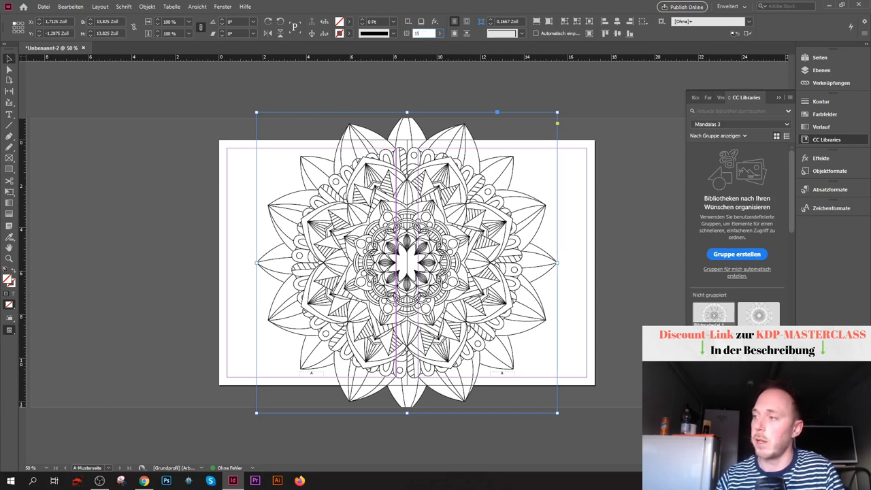
key(Return)
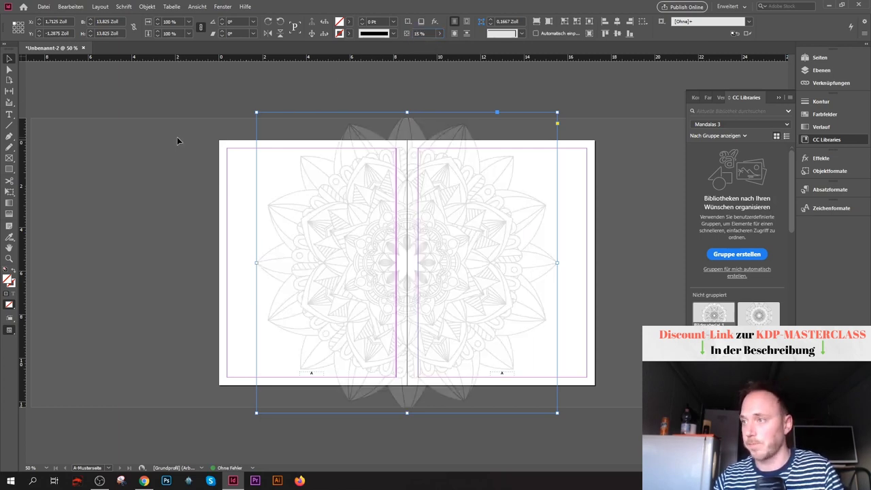
click(176, 138)
Step: Go to document spread 2-3 and examine the faded mandala and page numbers in preview mode without guides
click(820, 57)
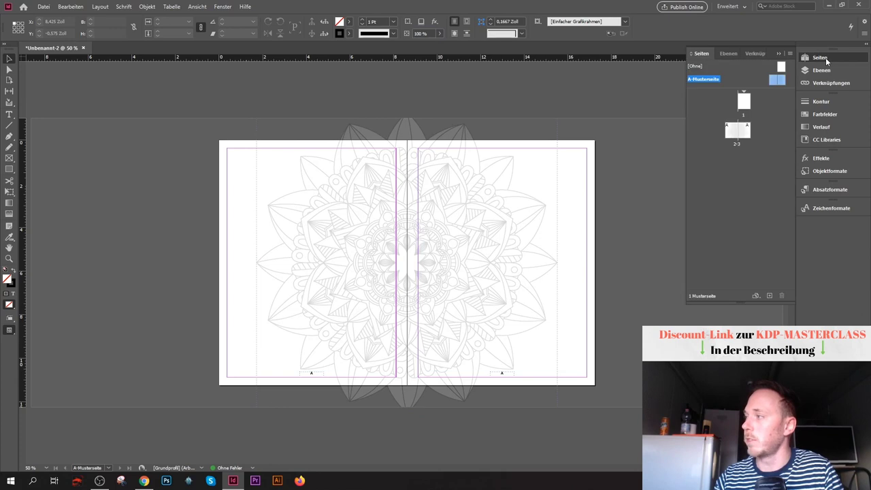
double_click(735, 135)
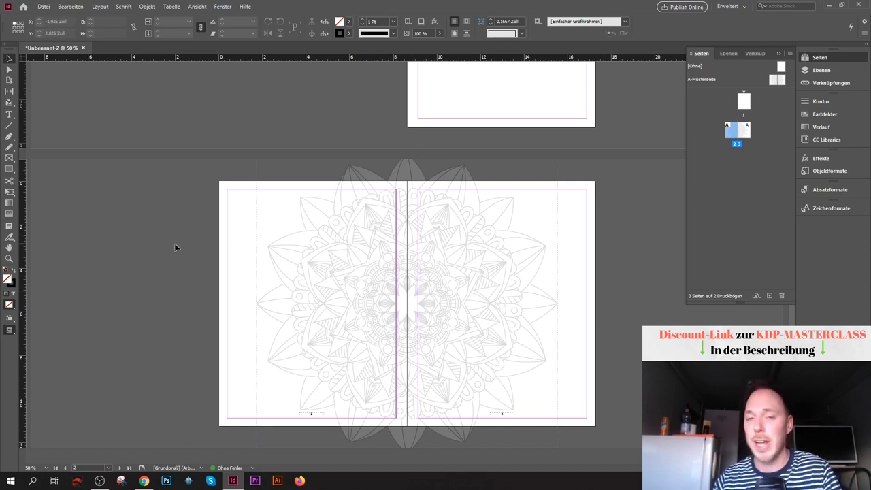
key(w)
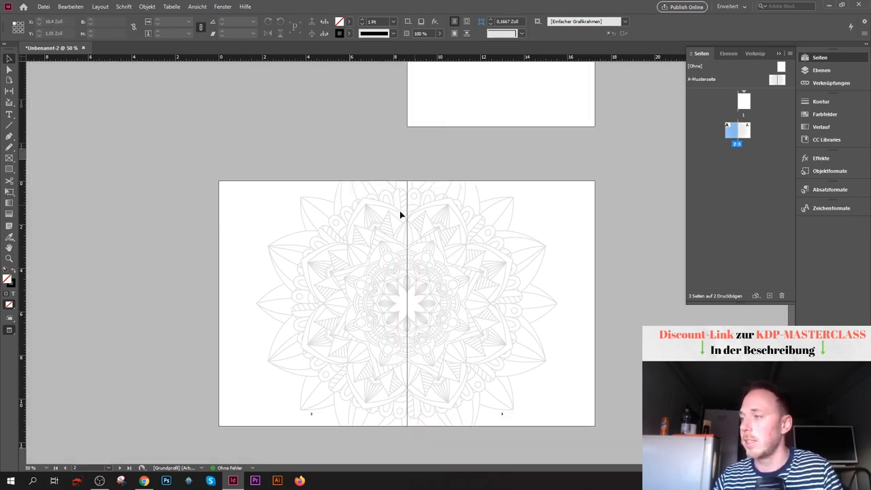
key(ctrl+equal)
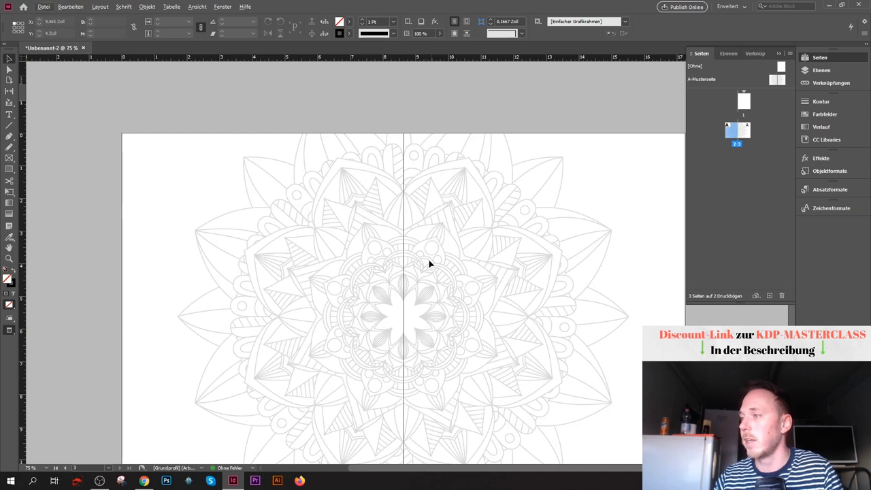
scroll(356, 113, down, 1)
scroll(448, 103, down, 2)
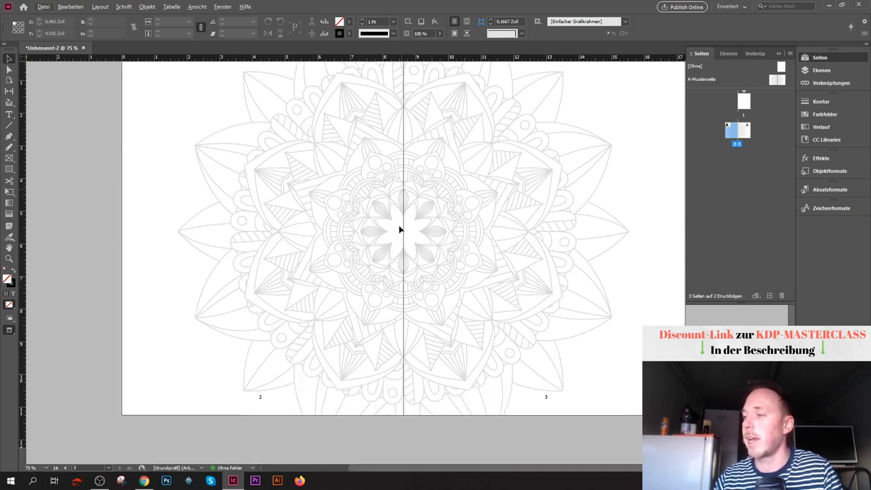
key(ctrl+minus)
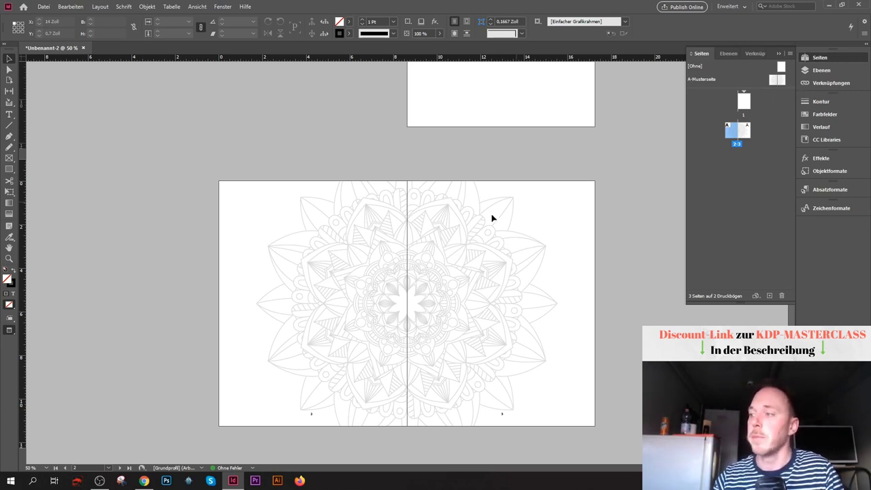
Step: Duplicate spread 2-3 and check the background and page numbers on the copy
right_click(747, 136)
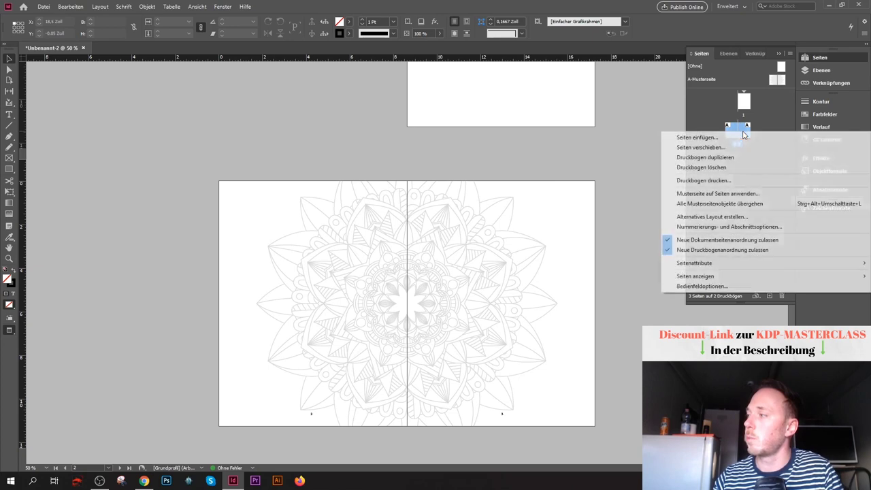
click(724, 157)
scroll(459, 227, up, 3)
scroll(442, 196, down, 3)
scroll(361, 161, up, 3)
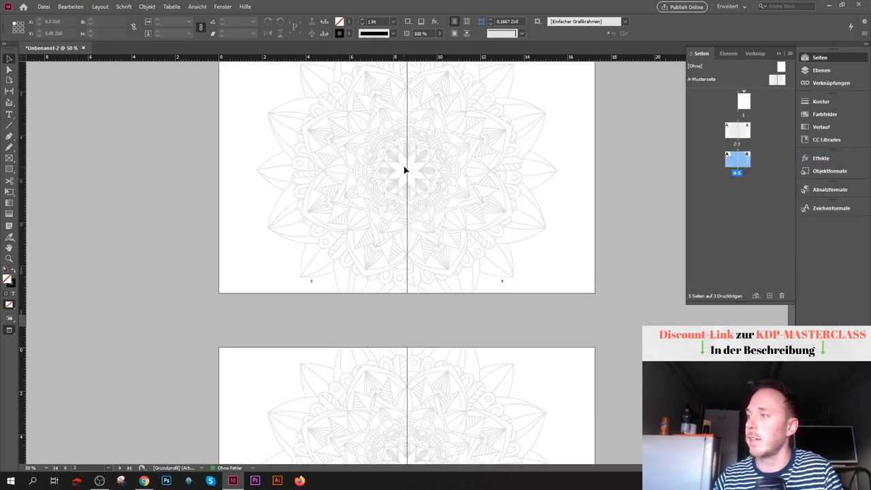
scroll(401, 170, down, 2)
scroll(393, 165, down, 1)
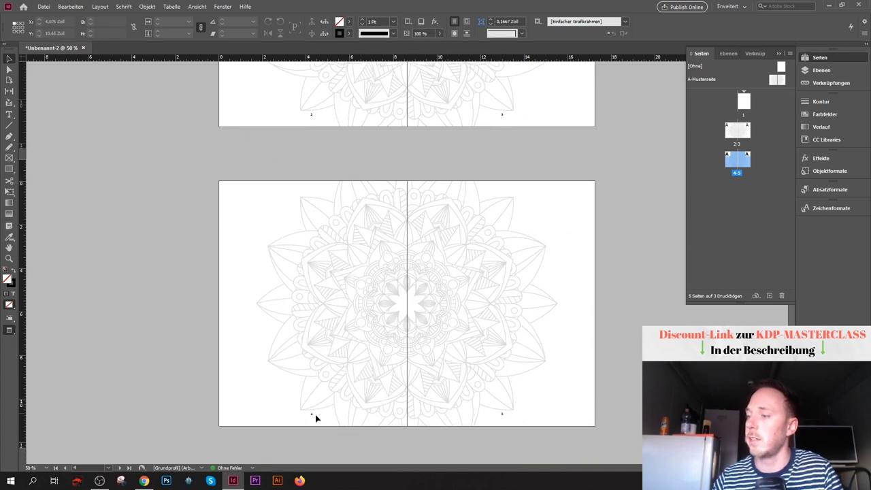
Step: Compare spreads 2-3 and 4-5 for background placement and page numbering, with guides shown and in preview mode
scroll(481, 225, up, 3)
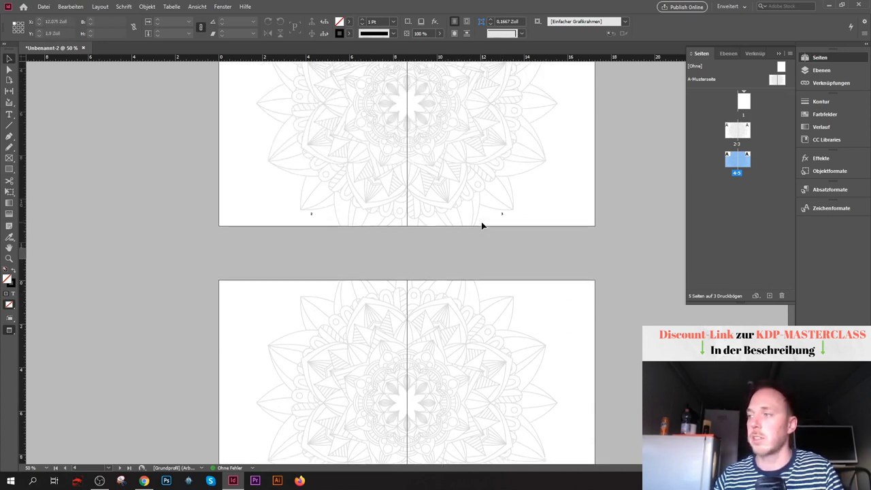
scroll(482, 225, up, 2)
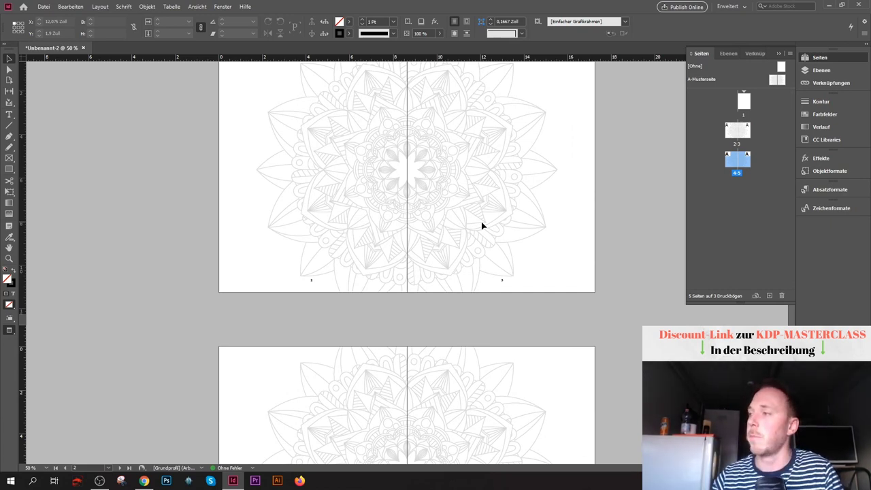
scroll(481, 226, up, 2)
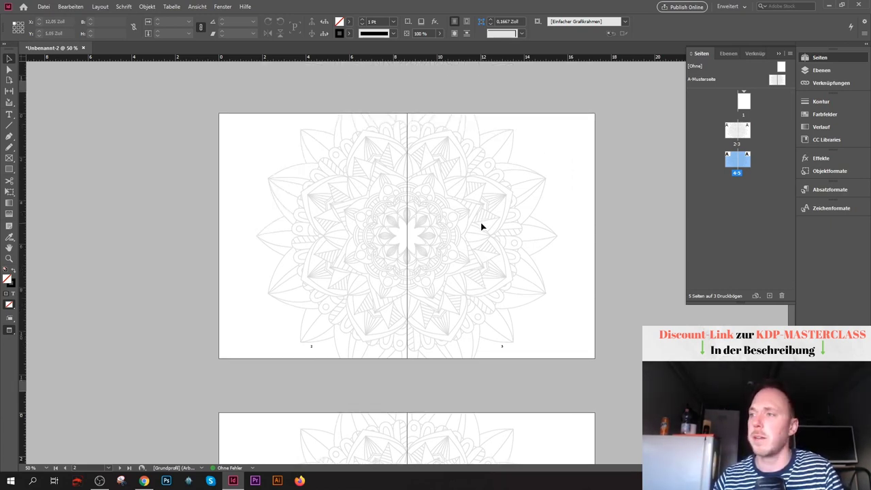
click(215, 161)
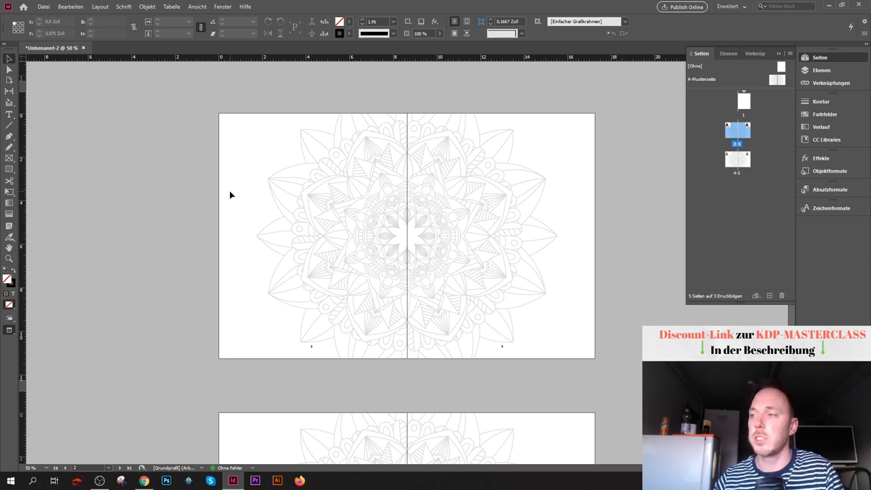
key(w)
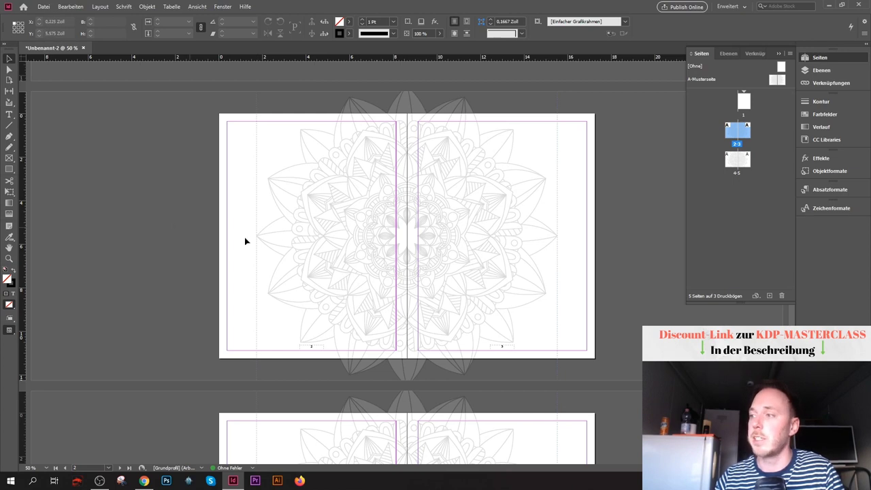
key(w)
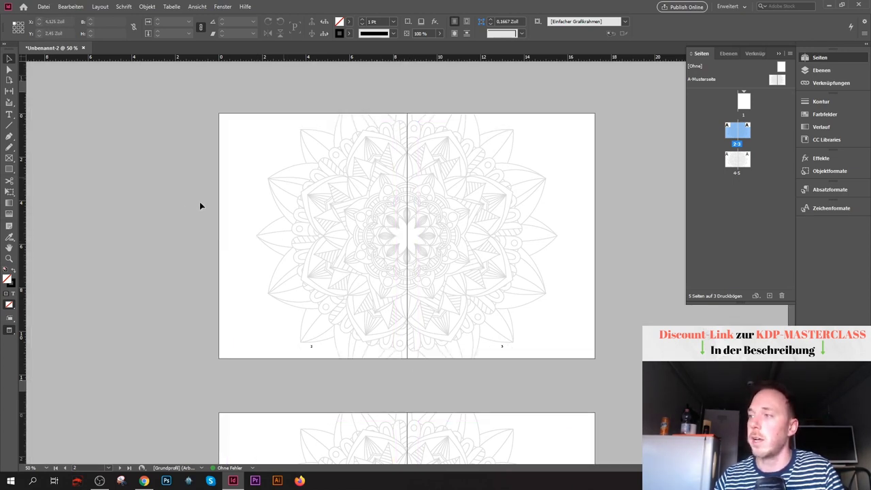
scroll(408, 235, down, 4)
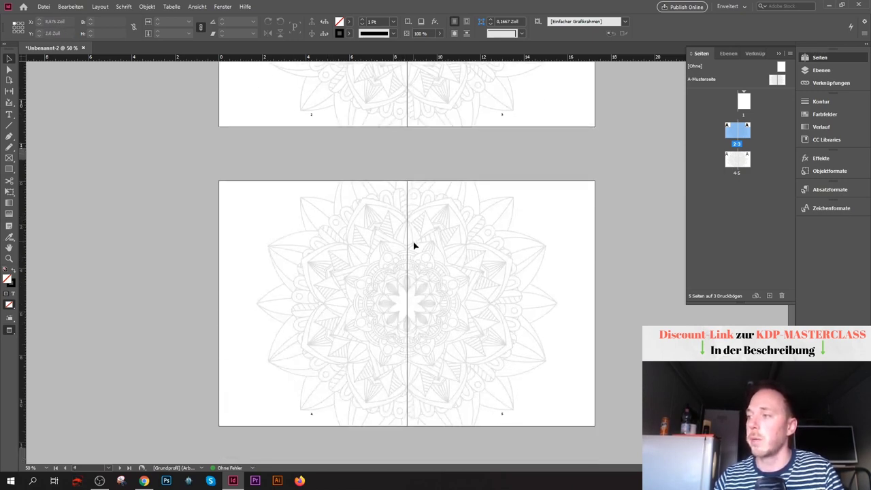
scroll(412, 246, up, 1)
scroll(414, 249, up, 2)
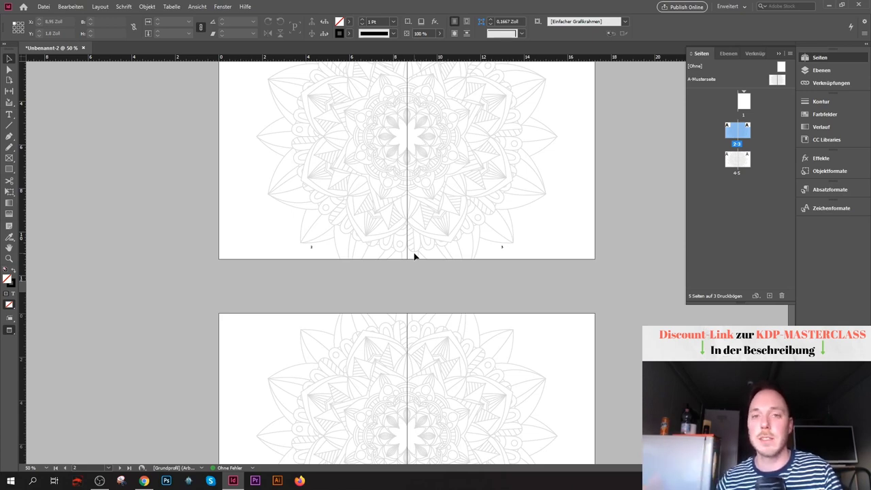
scroll(543, 256, down, 3)
scroll(542, 256, up, 4)
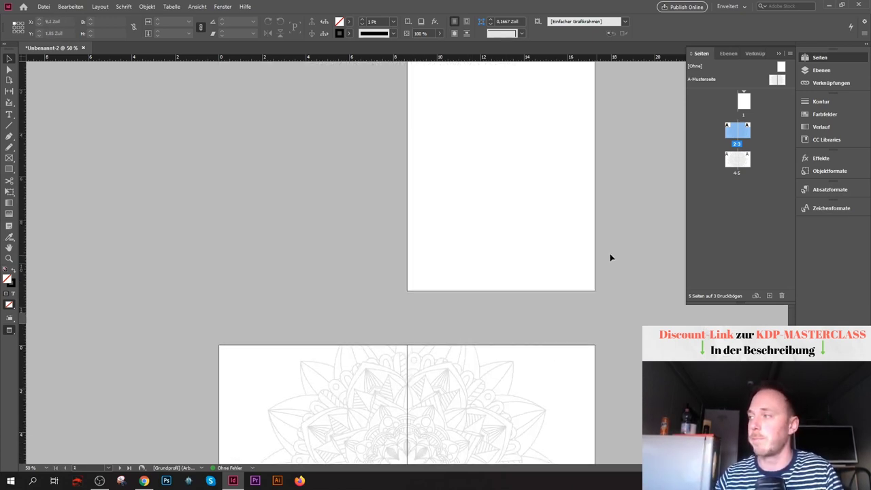
Step: Delete the faded mandala from the A-Musterseite spread
double_click(772, 83)
click(400, 262)
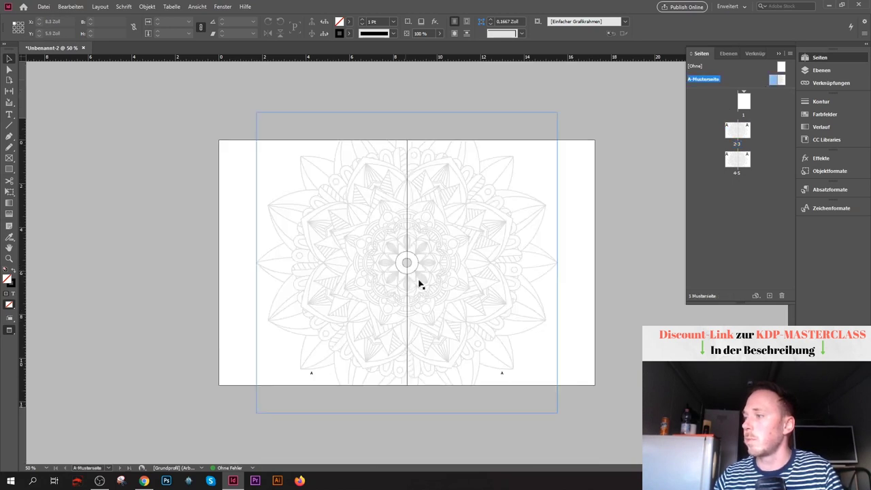
key(Delete)
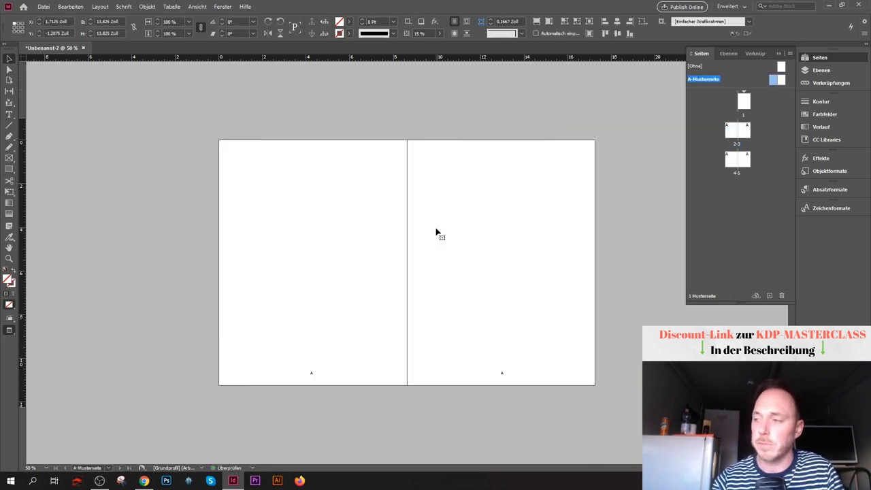
Step: Draw a rectangle about 21.08 x 12.84 Zoll over both A-Musterseite pages, extending past their edges, and fill it with [Schwarz]
click(9, 169)
drag(185, 125, 643, 405)
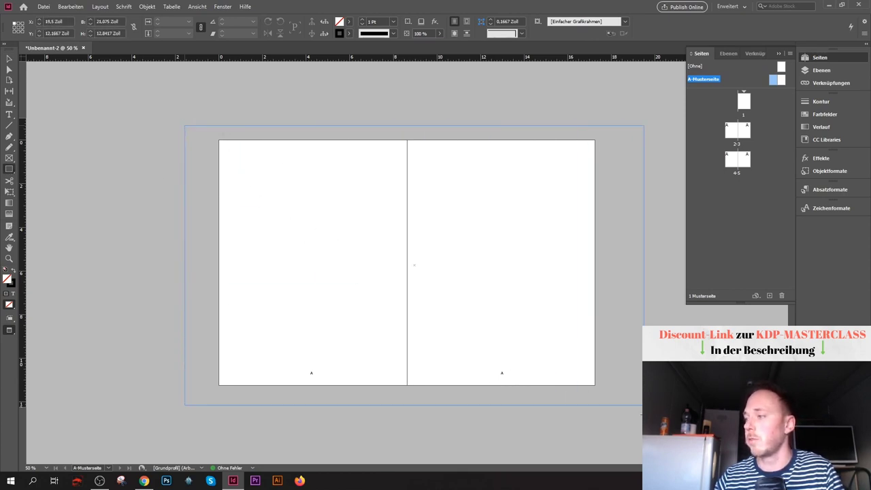
click(351, 22)
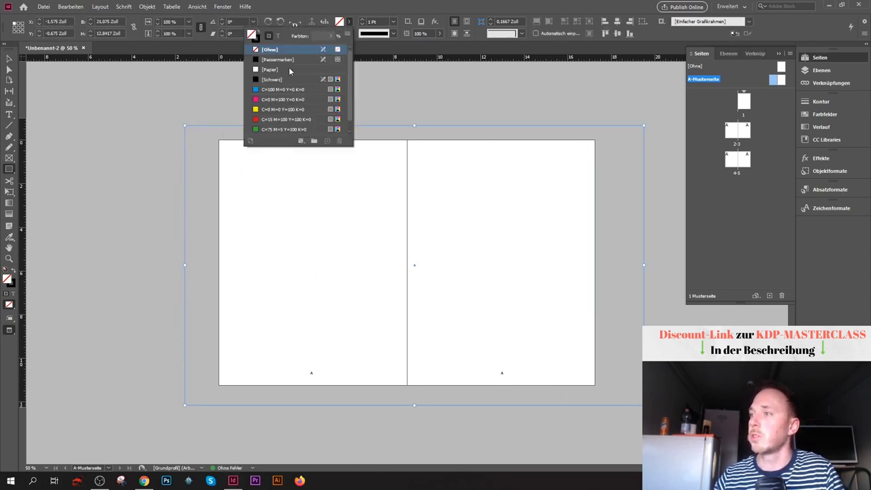
click(271, 80)
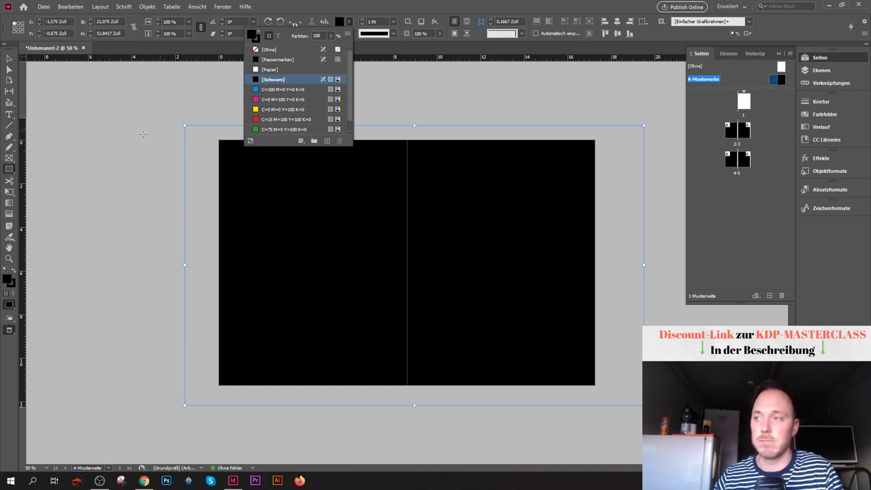
Step: Deselect the black rectangle and check its coverage of the A-Musterseite spread in preview mode and with guides shown
click(113, 139)
click(476, 243)
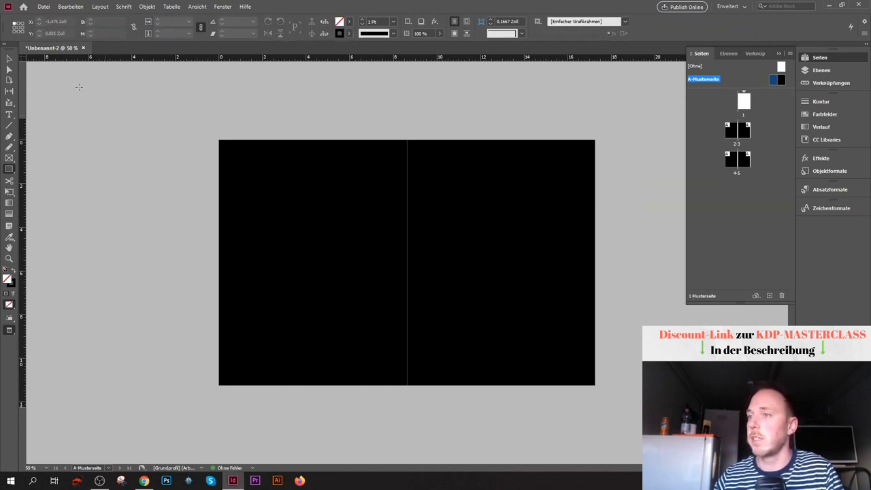
click(8, 59)
key(w)
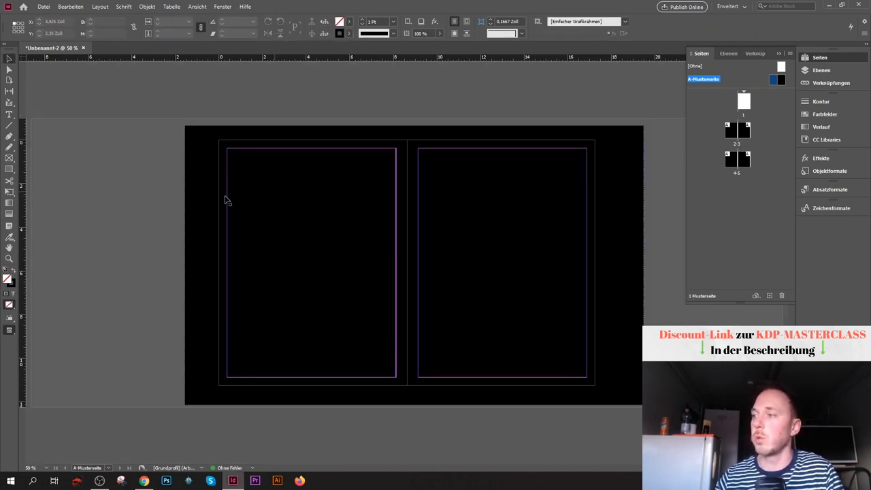
key(w)
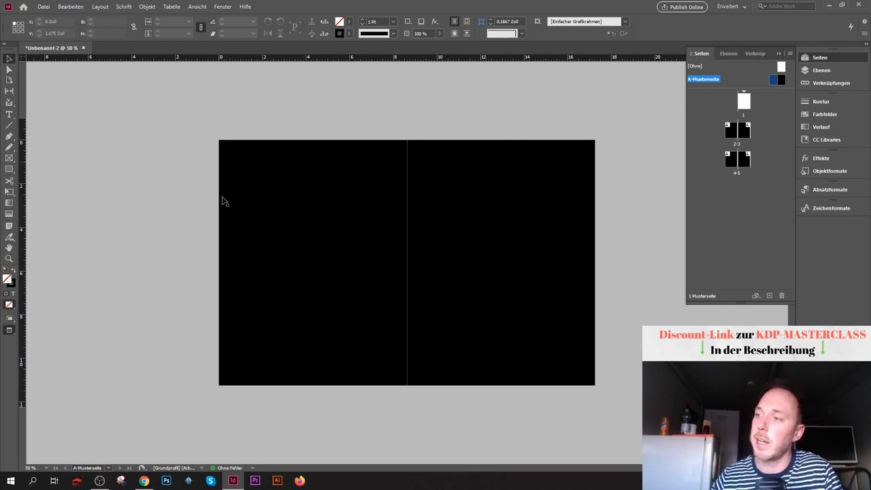
key(w)
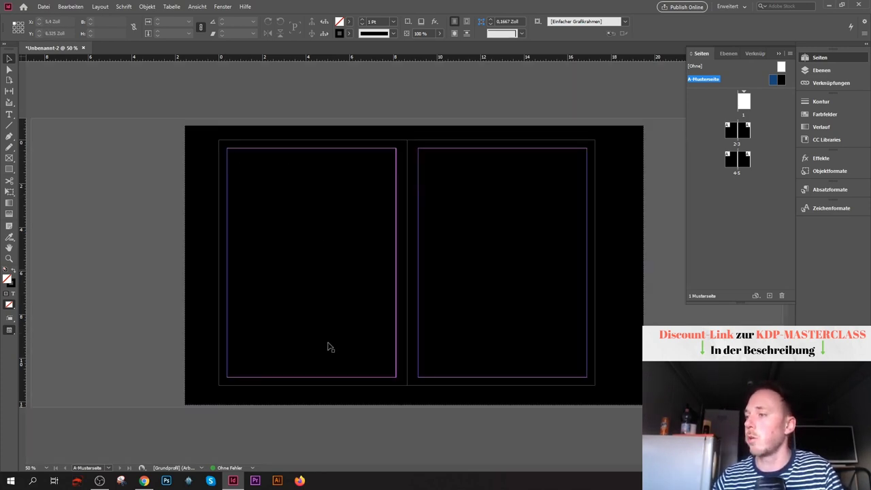
Step: Open spread 2-3 and check the black master background there in preview mode and with guides shown
double_click(732, 134)
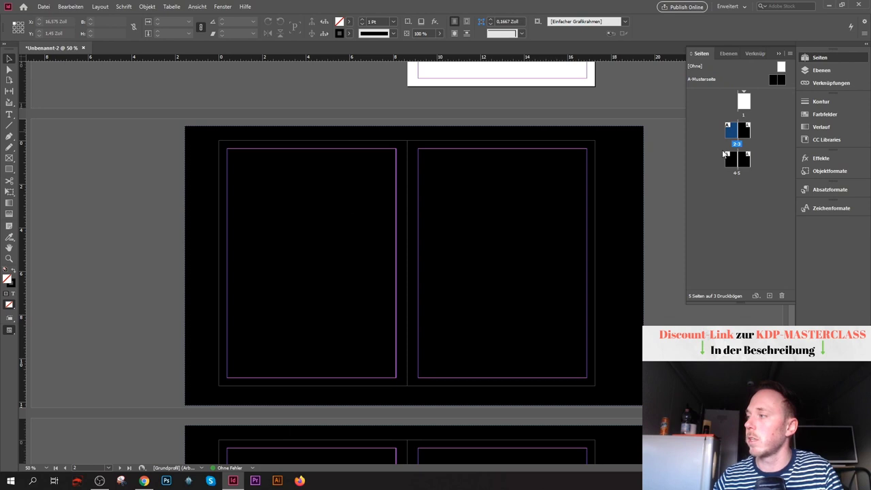
scroll(420, 225, down, 1)
scroll(420, 224, up, 2)
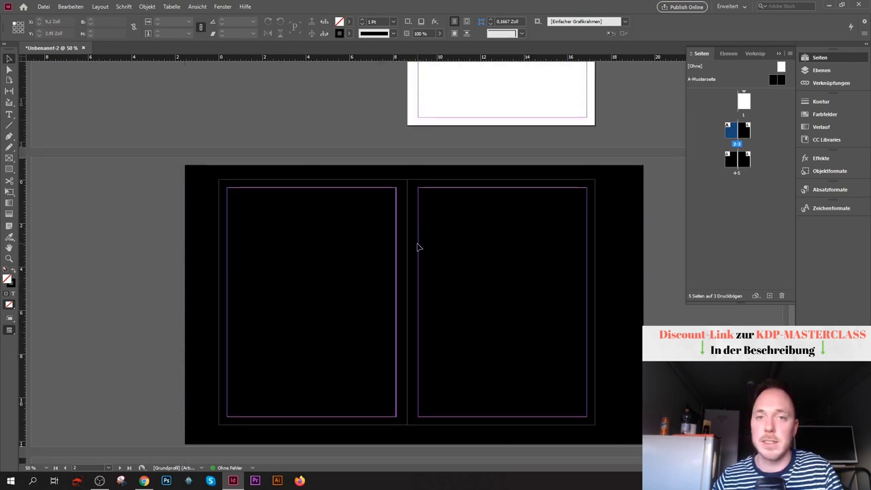
key(w)
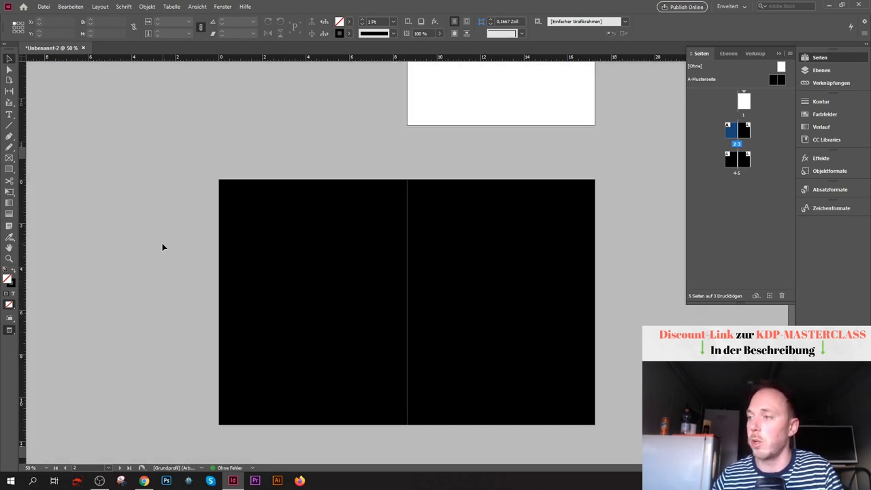
scroll(162, 246, down, 2)
key(w)
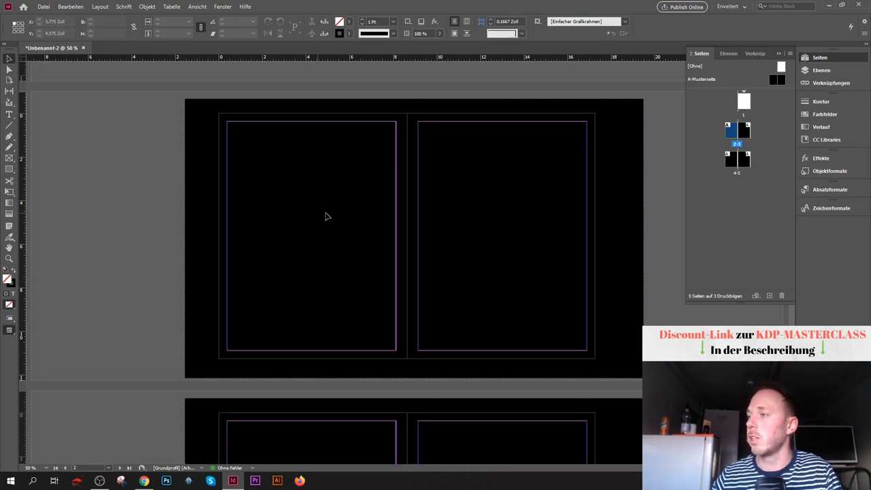
Step: Delete the black background rectangle from the A-Musterseite spread
double_click(778, 81)
click(523, 134)
key(Delete)
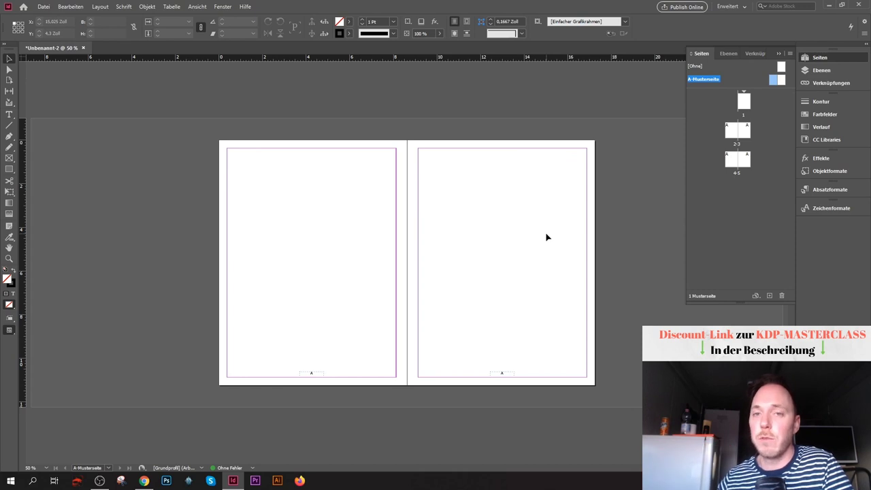
Step: Place Bildmaterial 1 from the Mandalas 3 library on the right-hand page of A-Musterseite and preview it without guides
click(825, 139)
drag(713, 313, 595, 329)
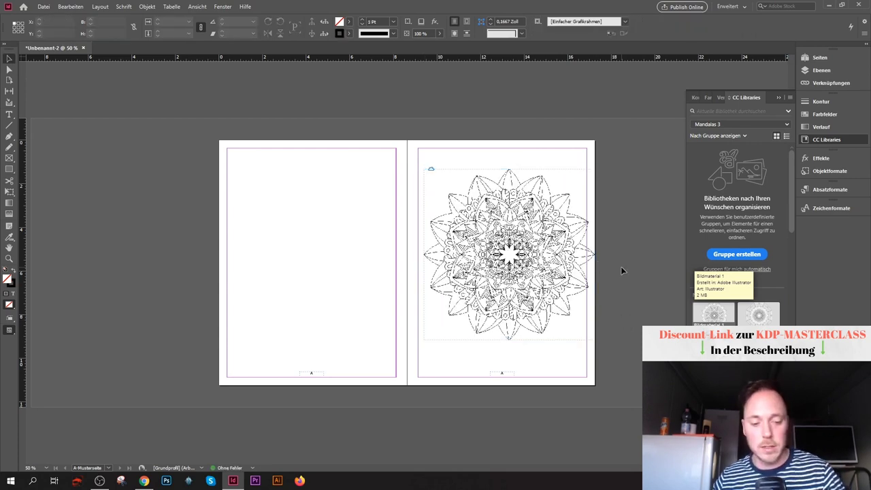
click(620, 266)
key(w)
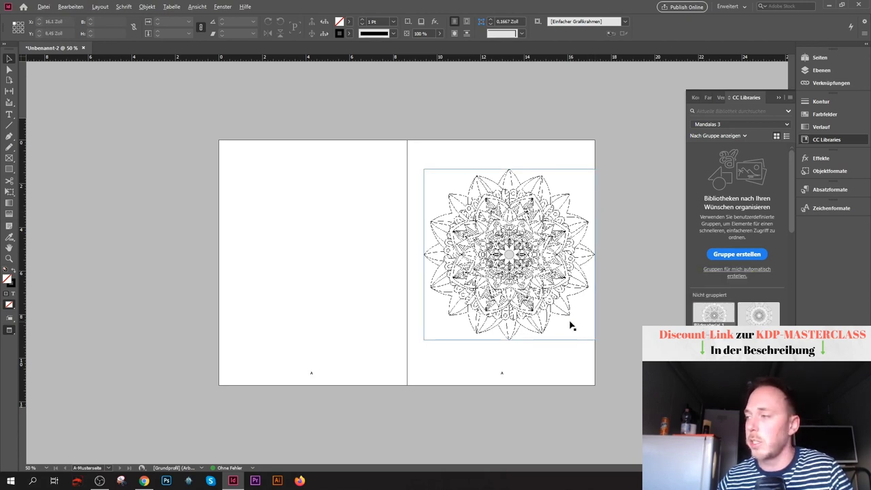
Step: Inspect the placed mandala's line work up close and delete the mandala from the right-hand page of A-Musterseite
key(ctrl+equal)
key(ctrl+equal)
key(ctrl+equal)
key(ctrl+equal)
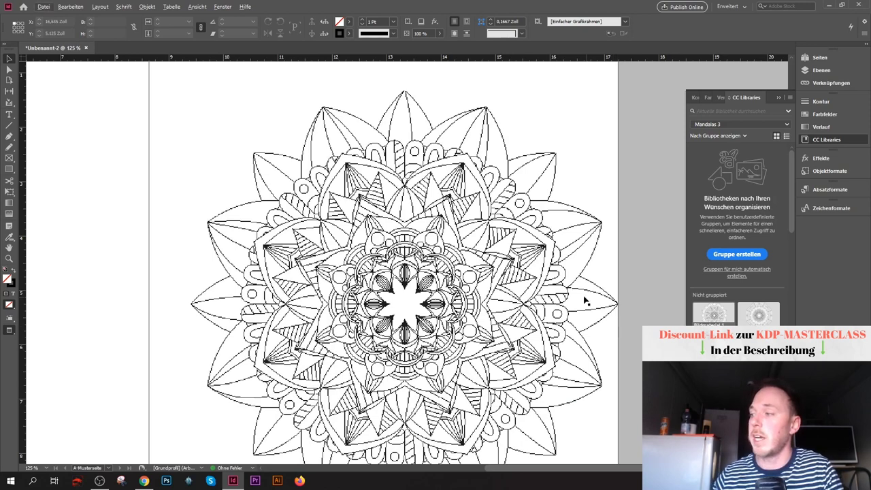
key(ctrl+minus)
key(ctrl+minus)
key(ctrl+minus)
key(ctrl+a)
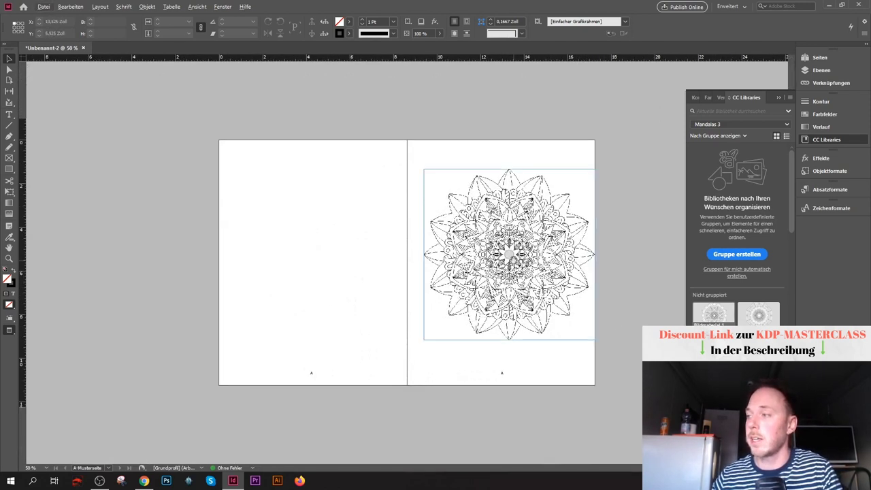
key(Delete)
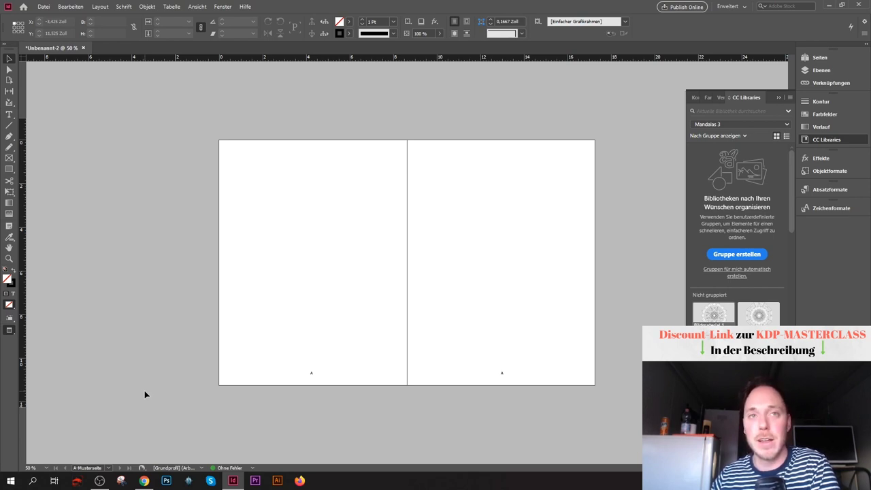
Step: Switch to Chrome and view the Gumroad store page with the mandala packages
click(144, 480)
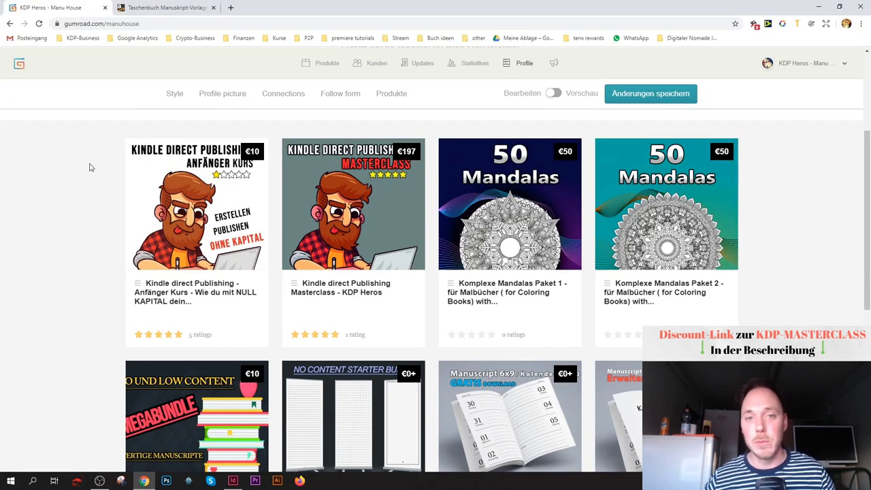